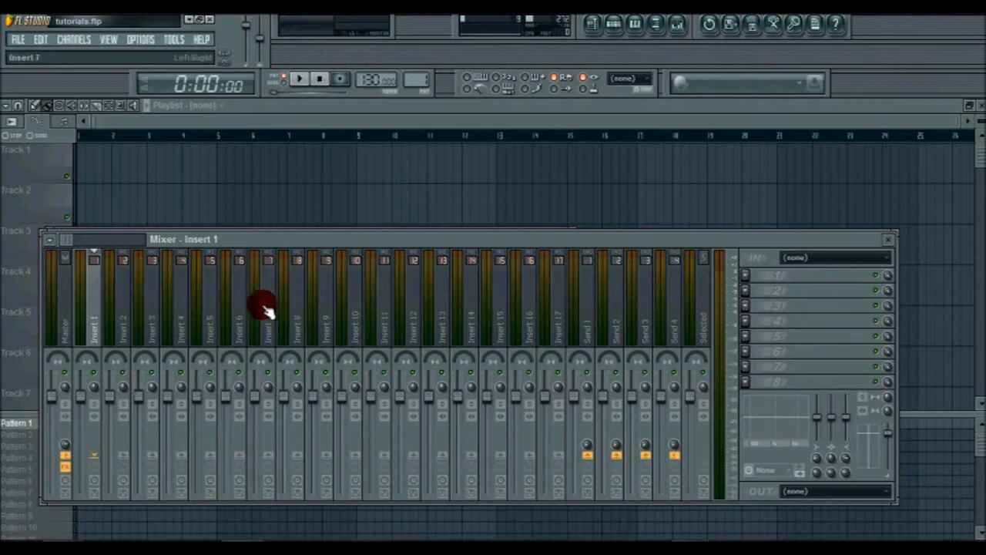
- Import "Feel Good Inc. - Kick.wav" from the Feel Good Inc folder onto playlist Track 1 at bar 1
mouse_move(86, 538)
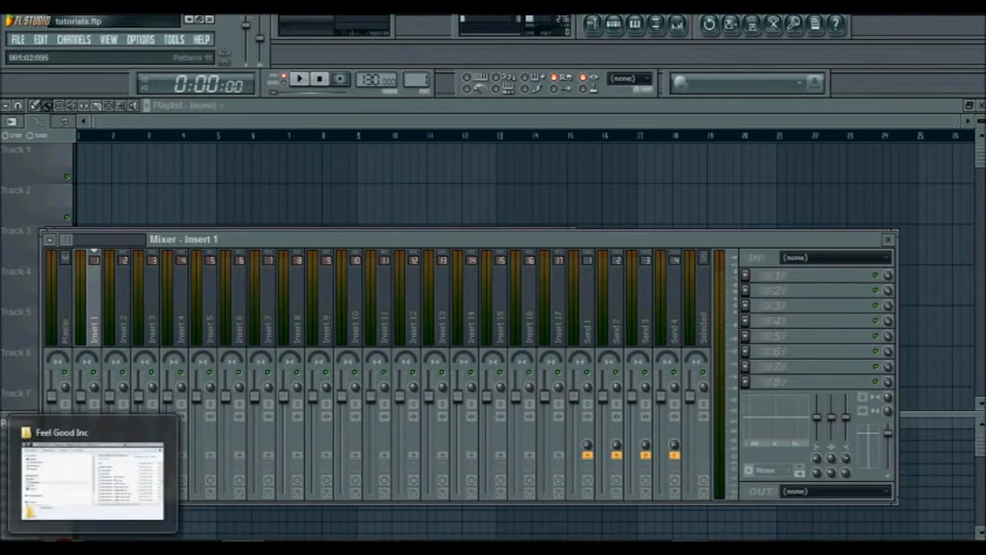
click(89, 510)
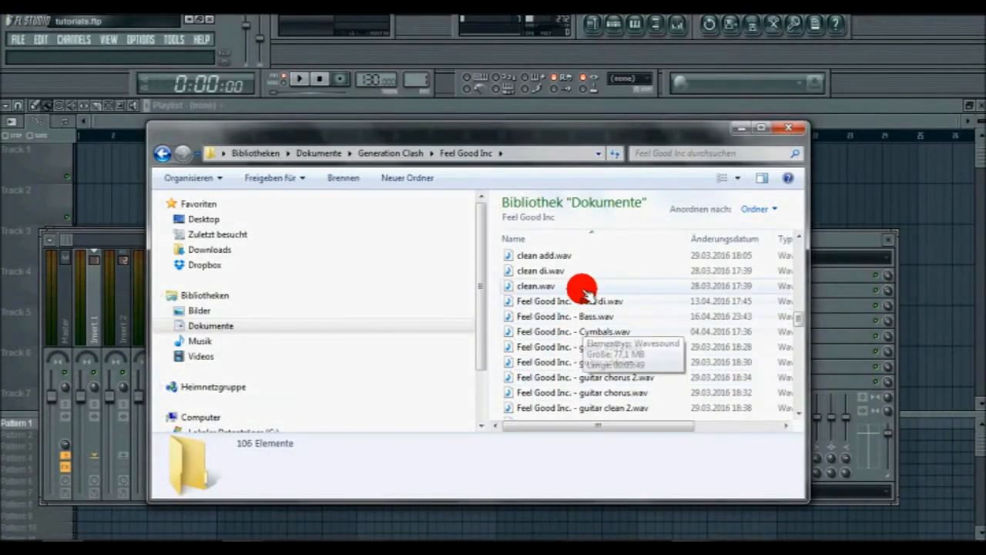
scroll(582, 289, down, 5)
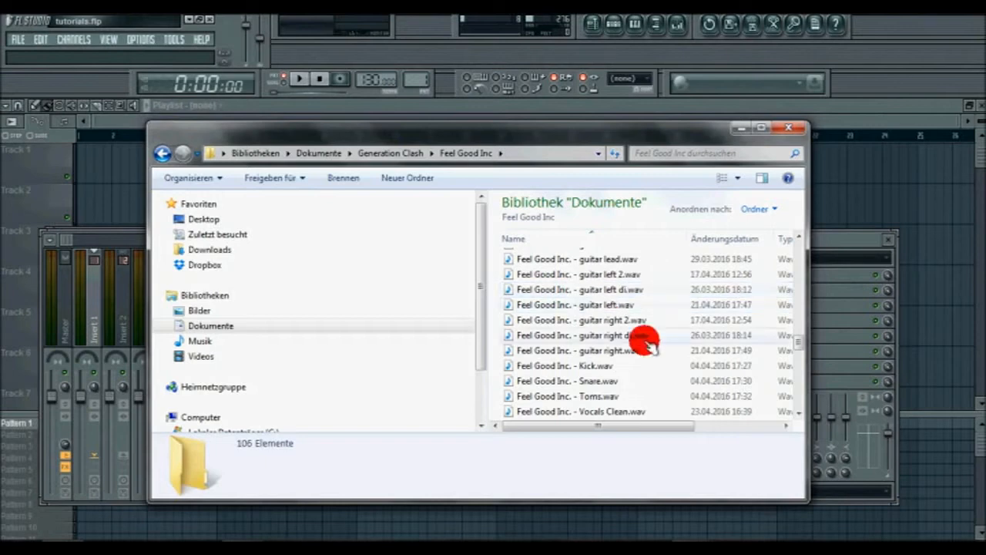
drag(573, 363, 107, 158)
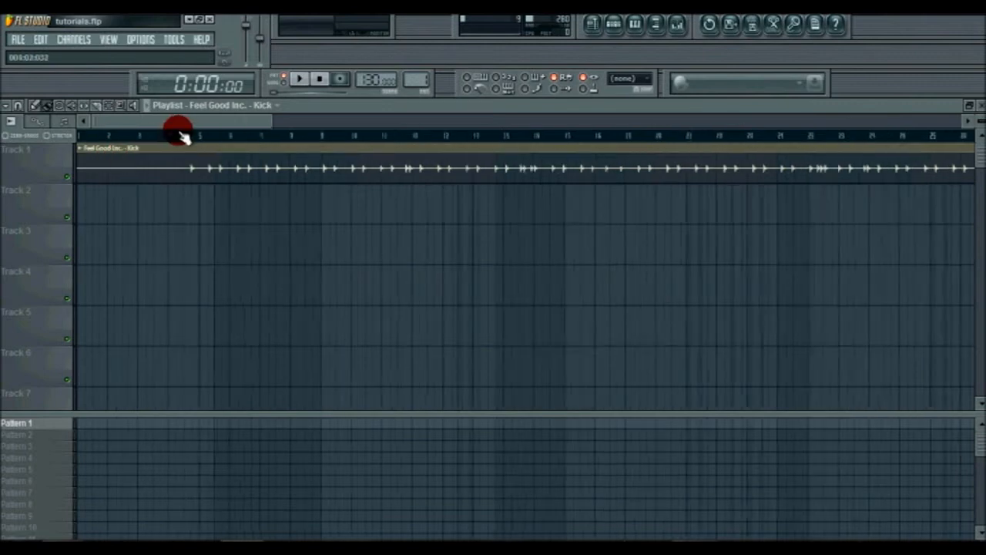
- Play the unprocessed kick clip in the playlist, starting just before bar 5, and stop after a few hits
scroll(184, 136, down, 8)
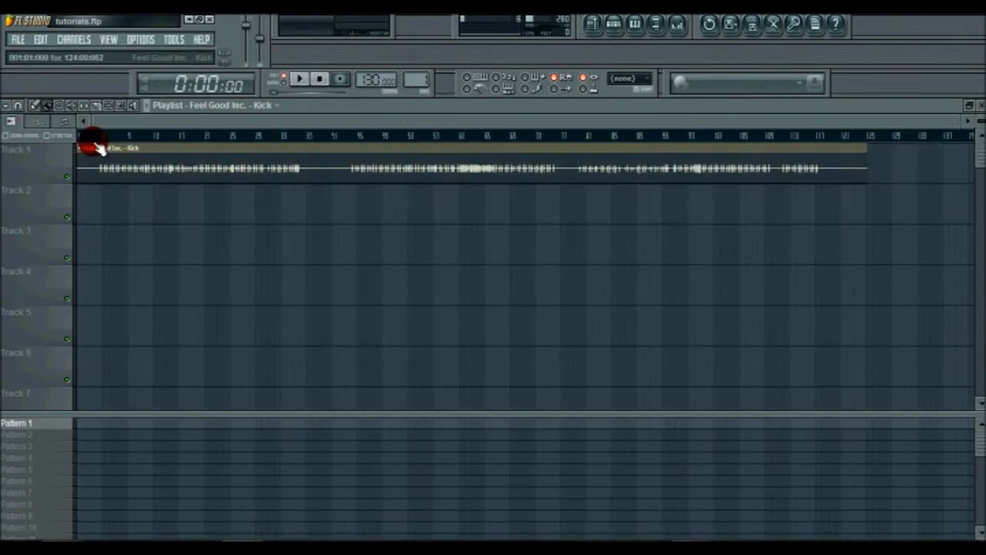
scroll(99, 133, up, 8)
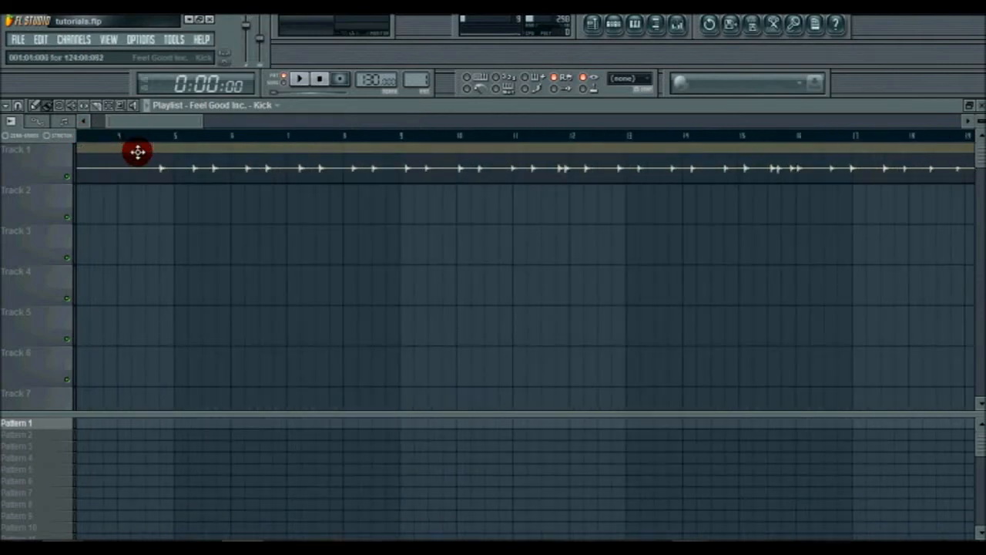
double_click(137, 152)
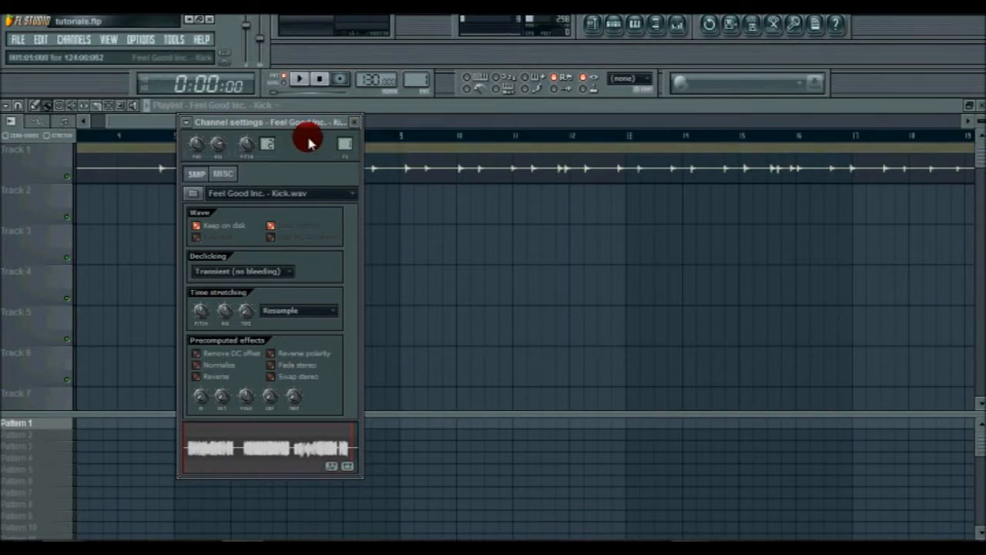
click(155, 138)
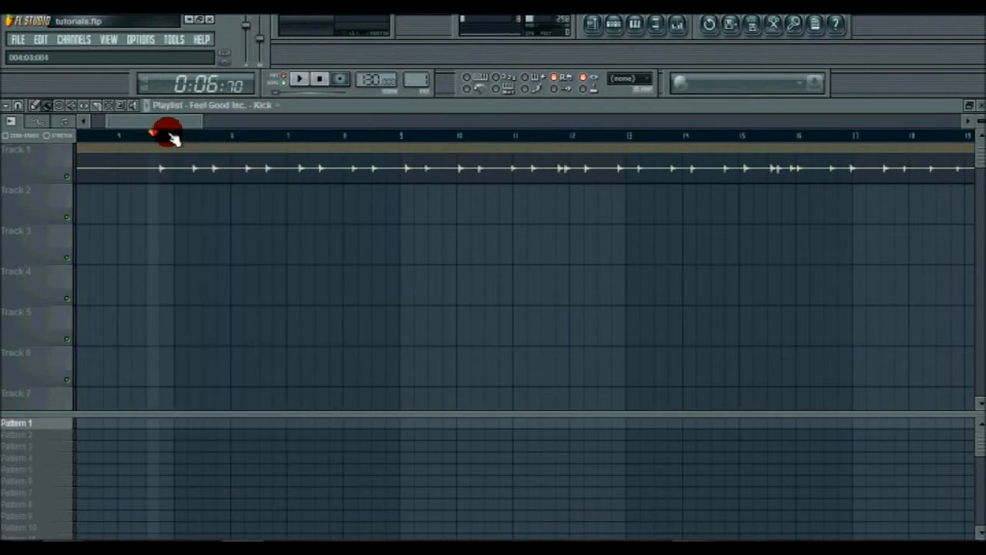
click(304, 79)
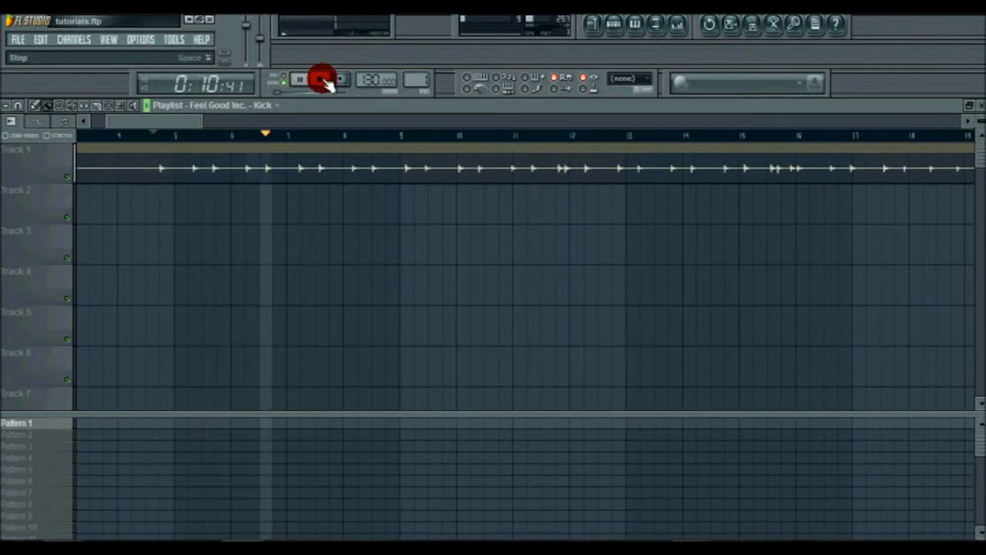
click(322, 80)
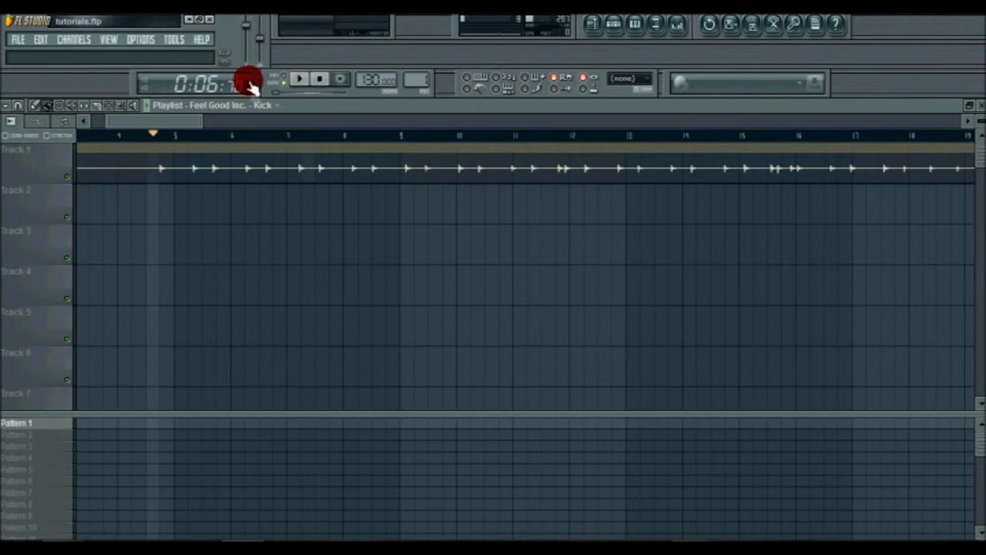
- Load the Kick.fst mixer track state from the GC 2015 preset folder onto Insert 1 of the mixer
click(108, 39)
click(132, 121)
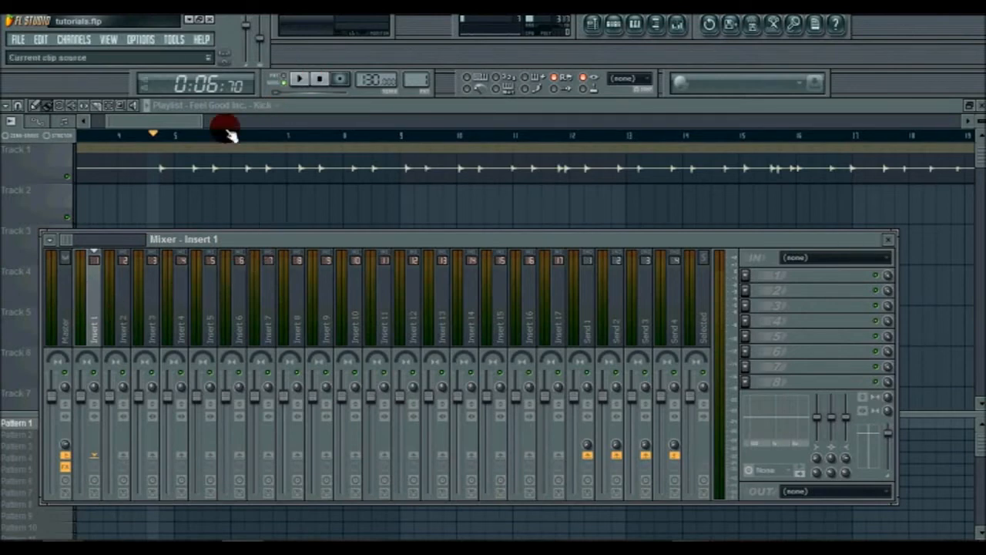
right_click(92, 301)
mouse_move(156, 255)
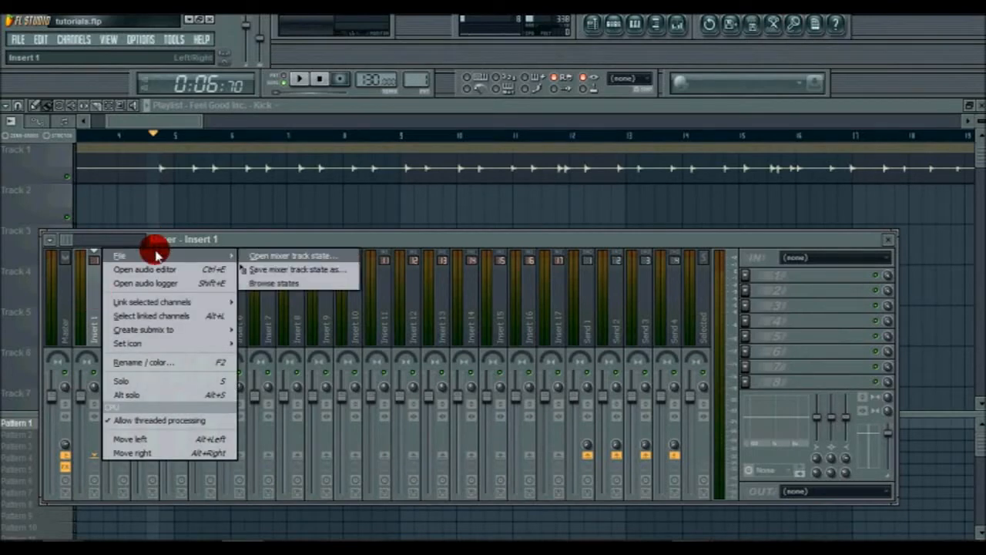
click(264, 257)
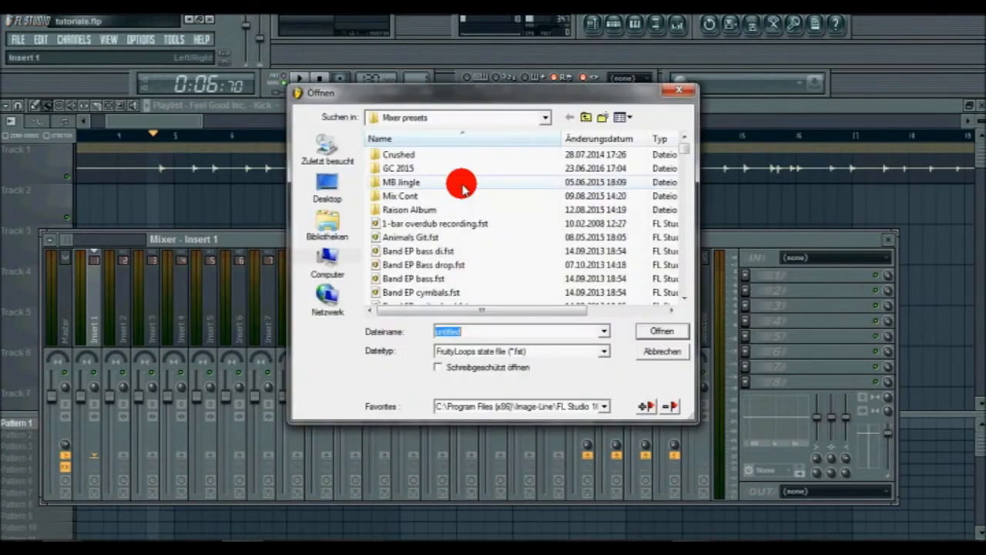
double_click(398, 168)
scroll(408, 185, down, 8)
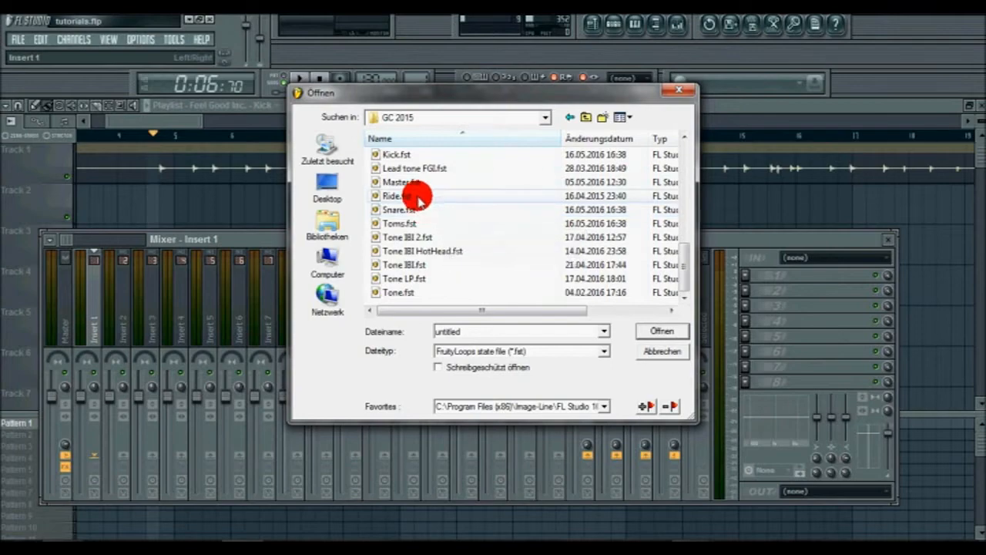
scroll(409, 194, up, 1)
double_click(409, 195)
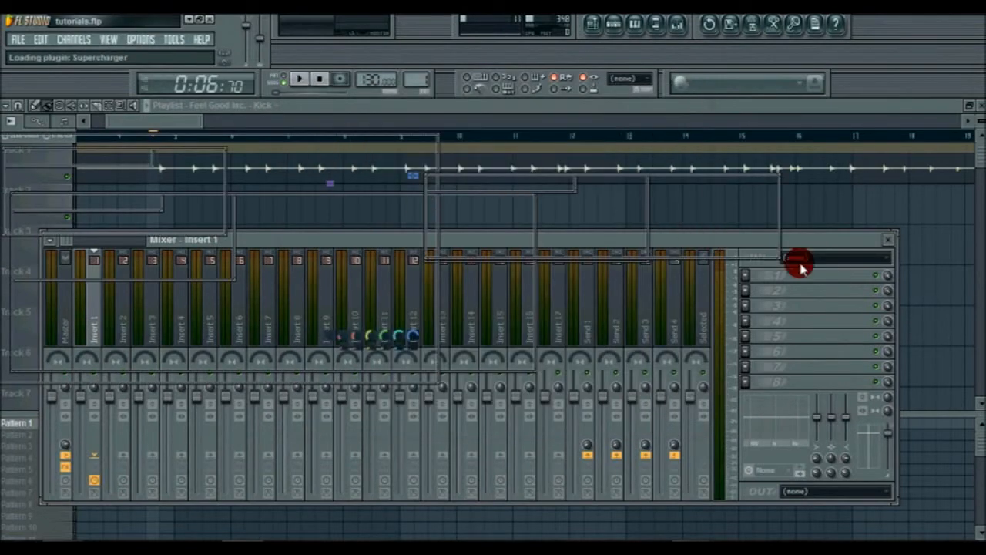
- Open the TDR VOS SlickEQ on the Kick mixer track and review its low, mid and high band settings
click(831, 237)
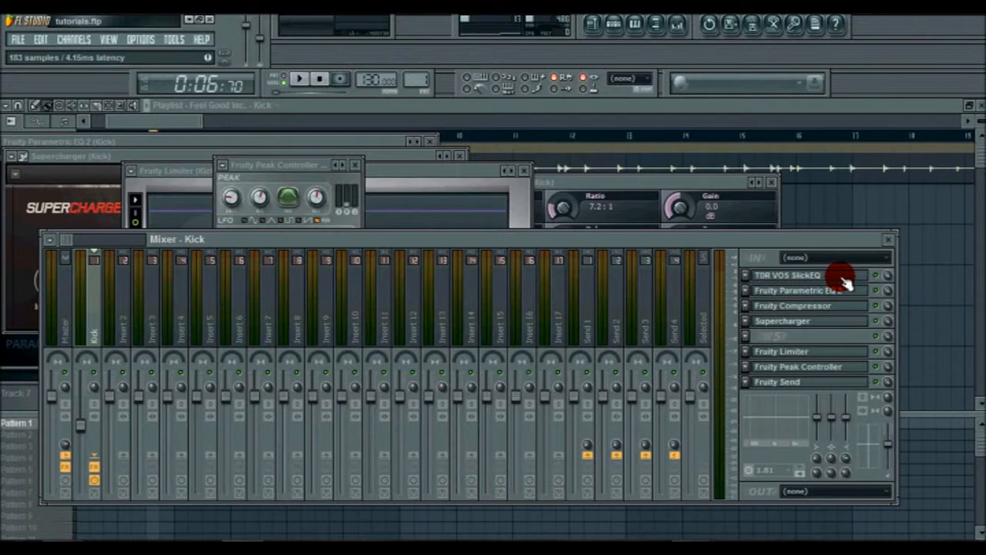
click(776, 272)
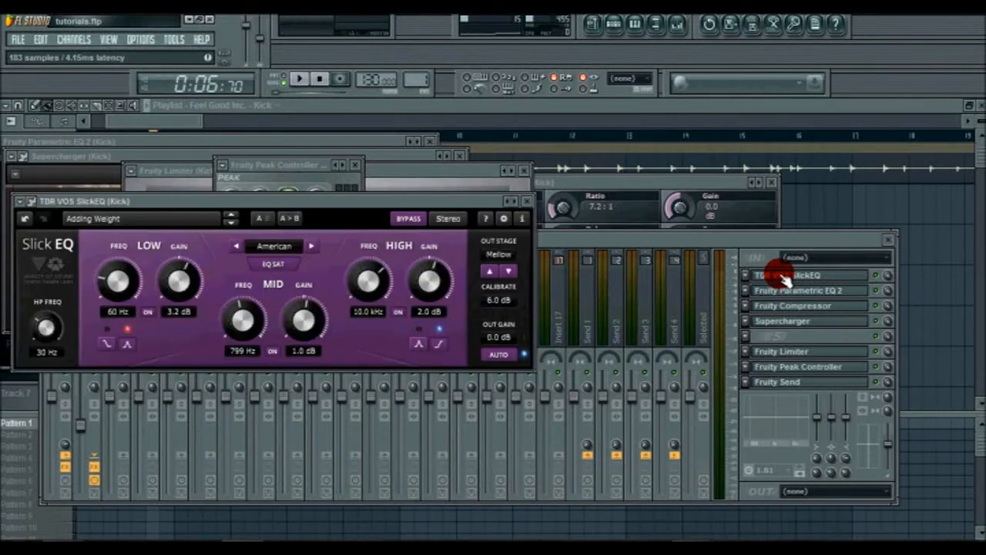
drag(339, 206, 375, 243)
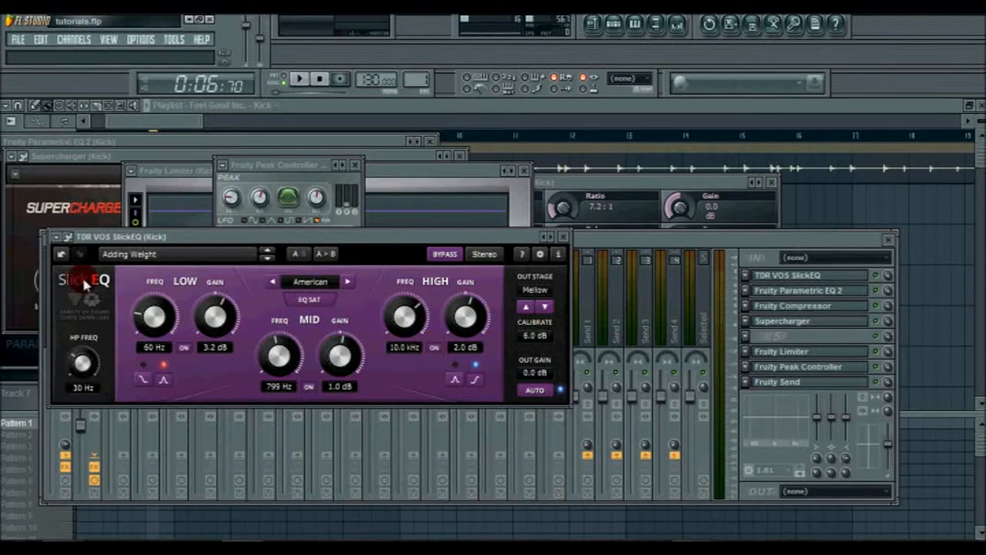
- Open Fruity Parametric EQ 2 on the Kick track and examine the boosts and cuts of its bands
click(801, 296)
drag(187, 147, 362, 185)
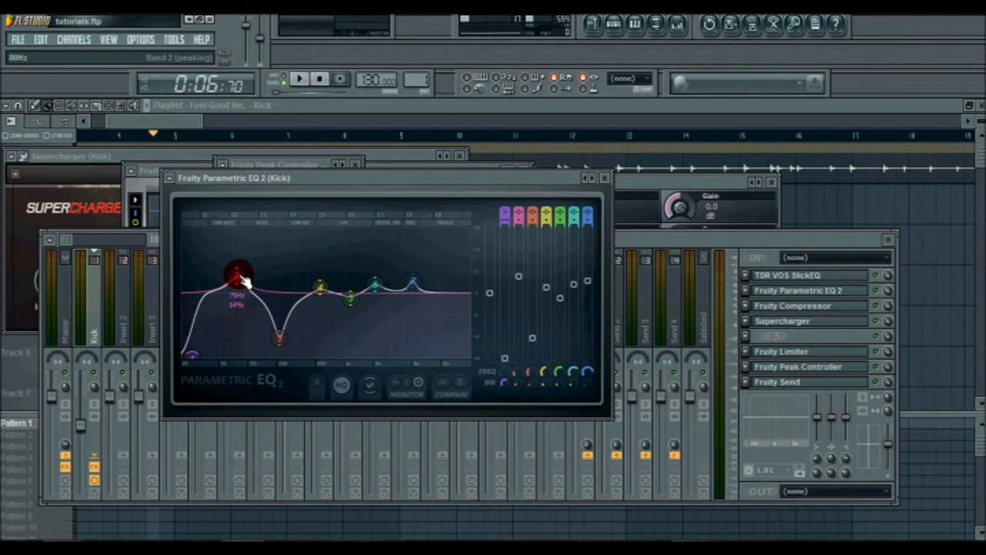
mouse_move(245, 282)
mouse_down()
mouse_move(229, 282)
mouse_move(253, 281)
mouse_up()
drag(252, 282, 241, 280)
drag(240, 269, 240, 282)
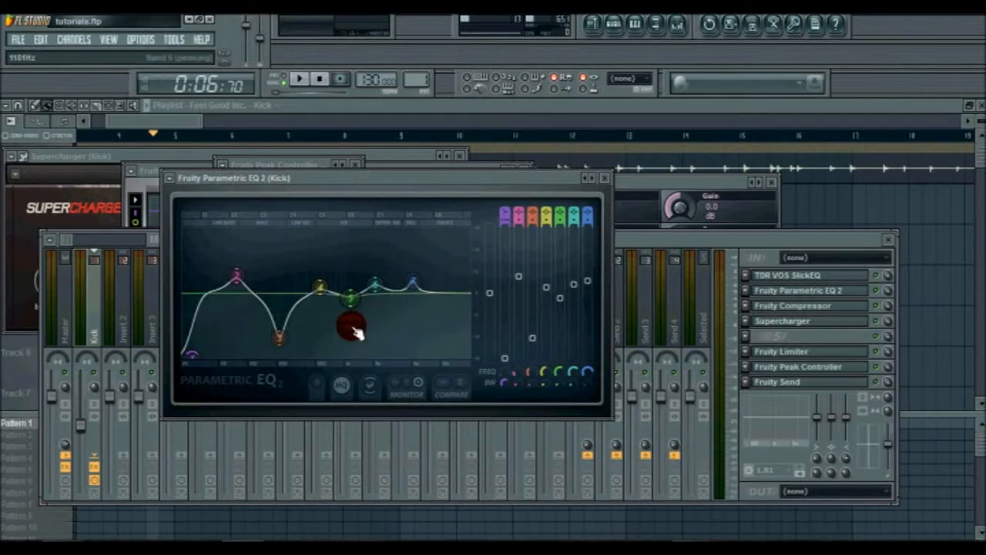
drag(356, 331, 341, 316)
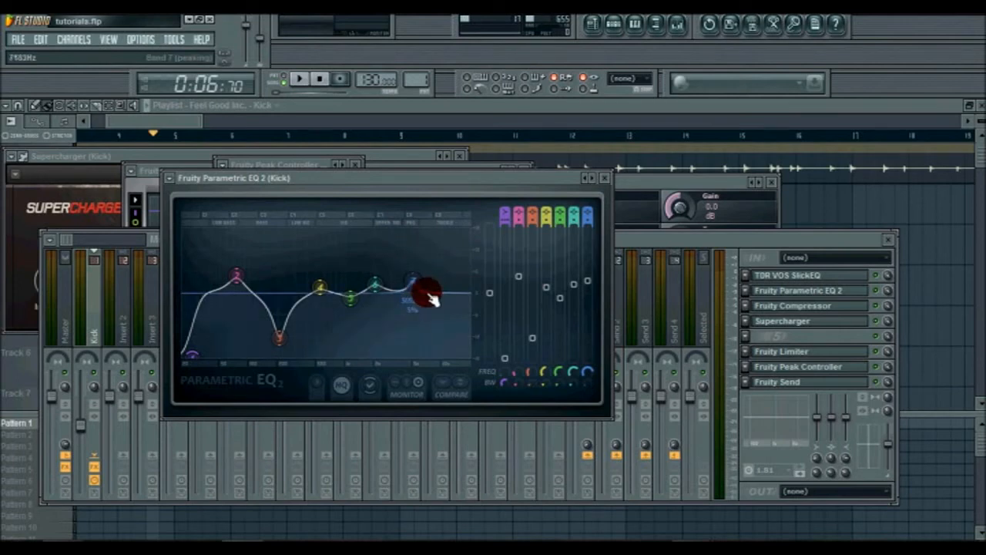
- Bypass the Kick track's effects after Fruity Parametric EQ 2, play the kick through the EQs, and check the band 7 boost
click(880, 308)
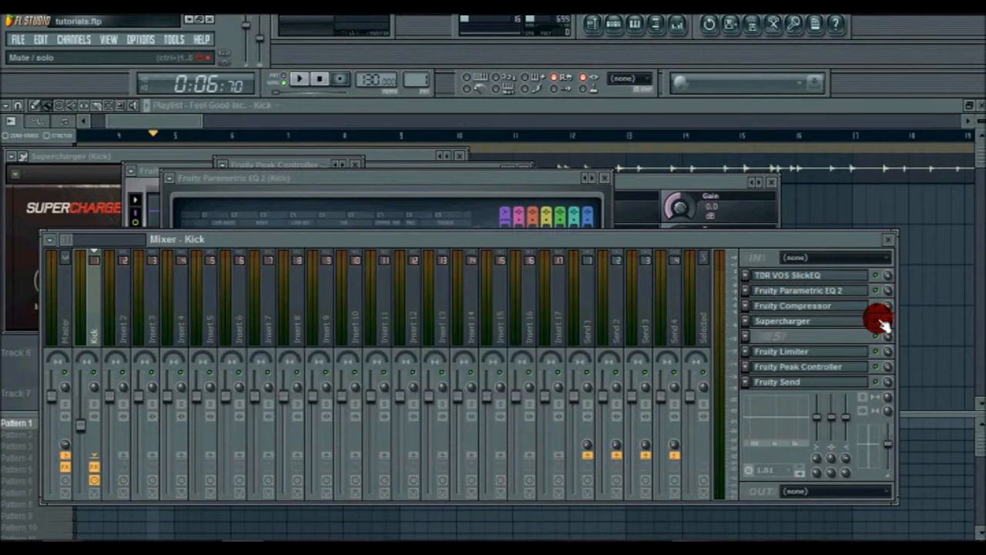
click(841, 291)
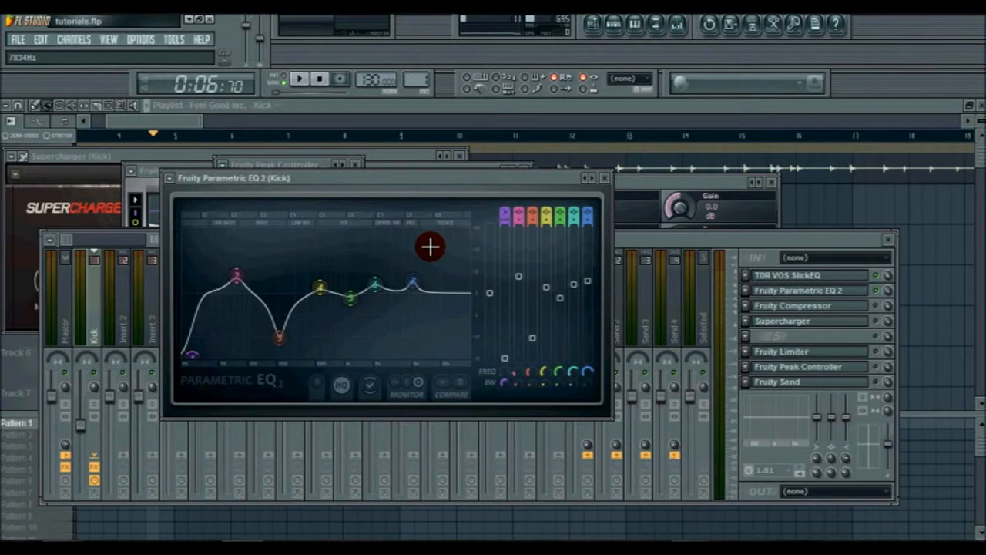
click(297, 80)
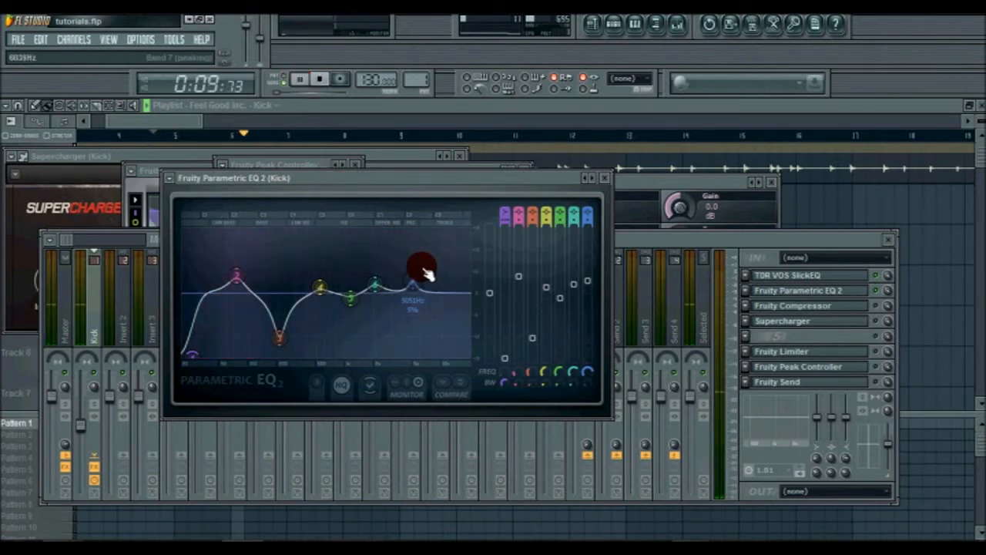
mouse_move(587, 281)
mouse_down()
mouse_move(599, 161)
mouse_move(585, 223)
mouse_move(578, 418)
mouse_move(585, 273)
mouse_move(587, 284)
mouse_up()
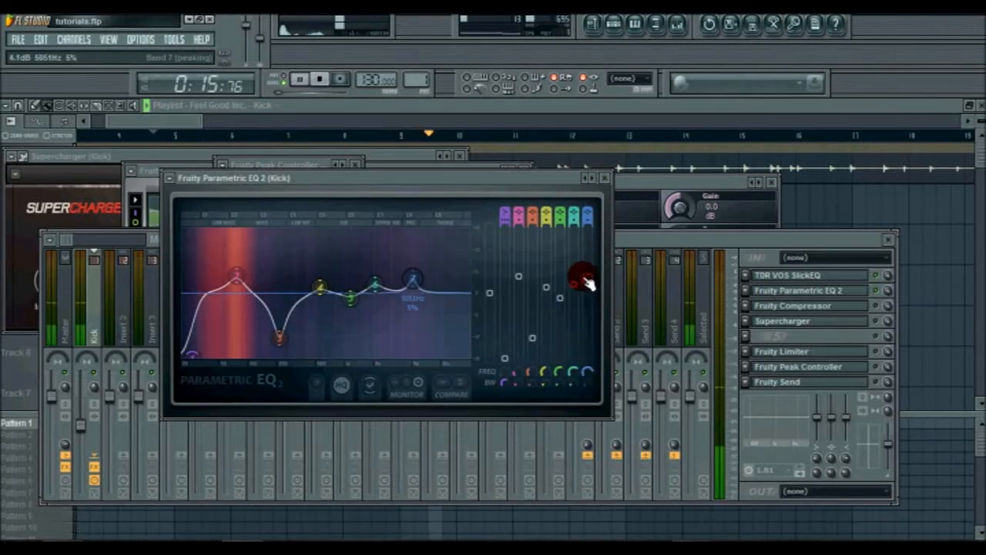
click(322, 80)
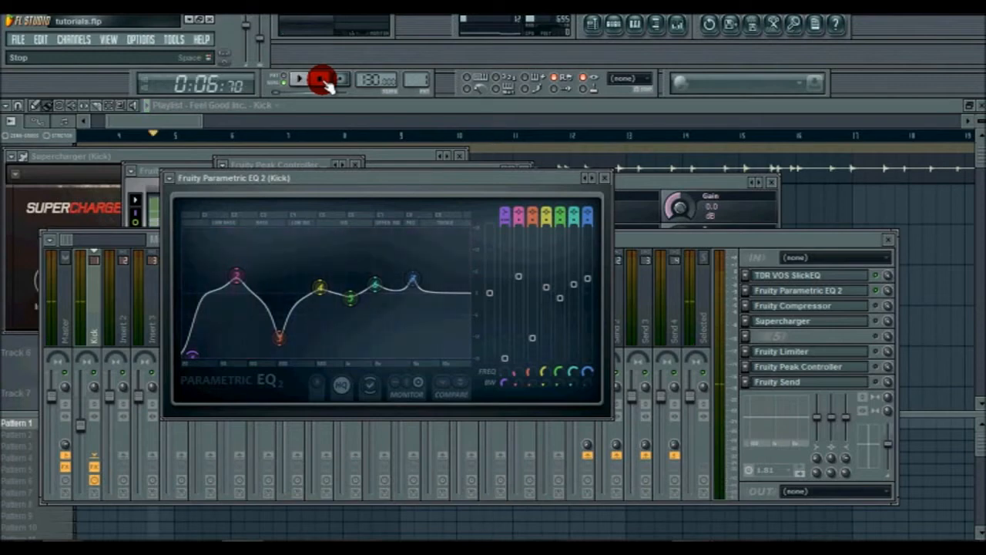
drag(413, 279, 408, 287)
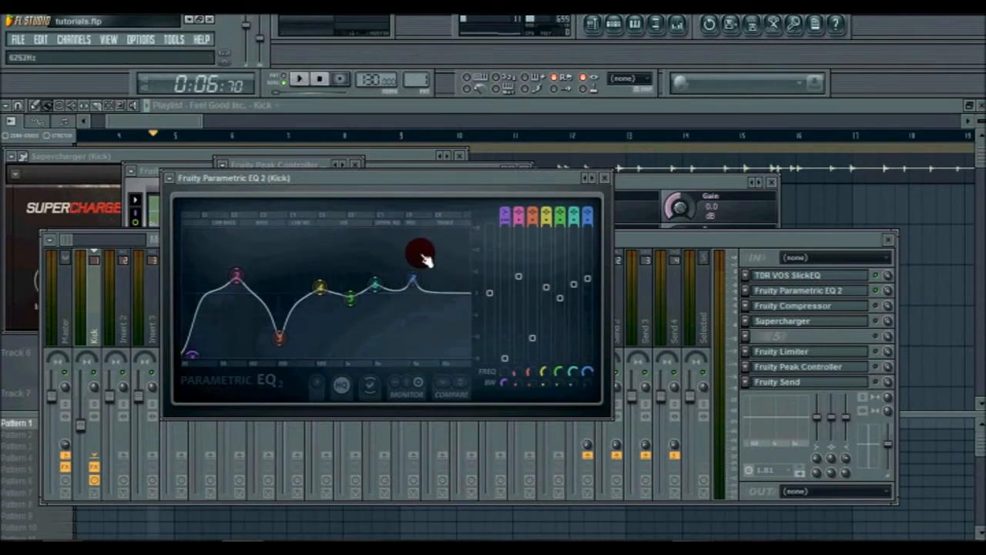
drag(423, 242, 428, 282)
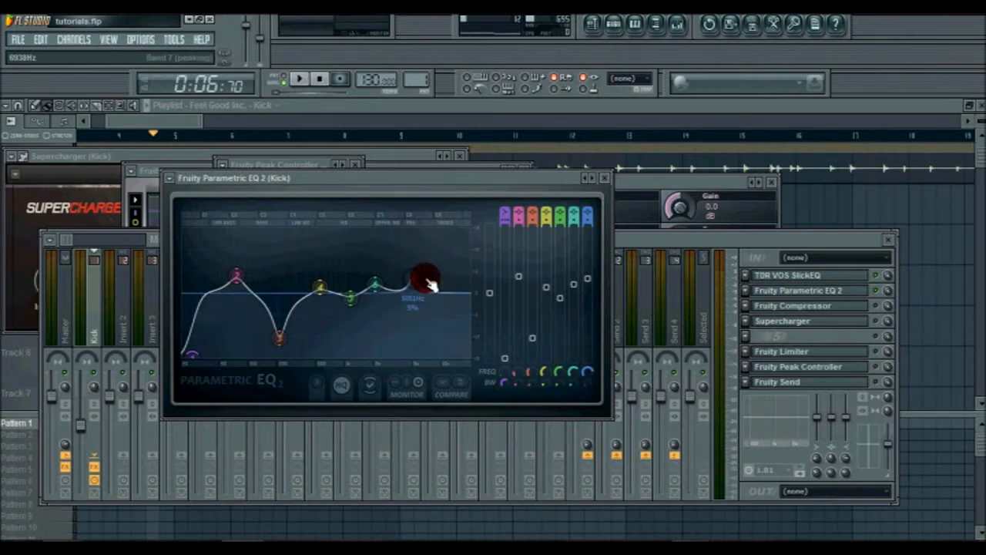
drag(428, 284, 454, 260)
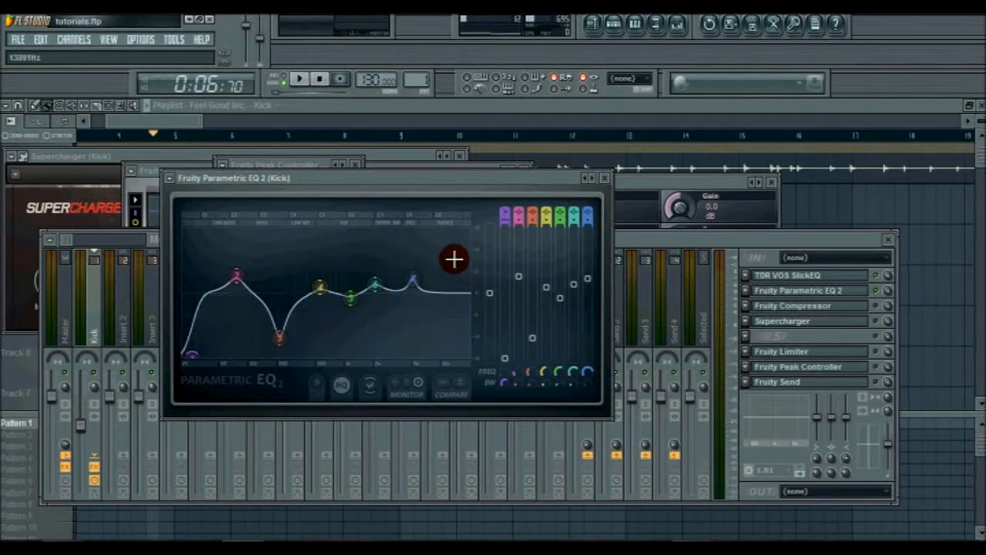
drag(454, 260, 452, 258)
- Open Fruity Compressor on the Kick track and review its threshold, ratio, attack and release settings
click(780, 329)
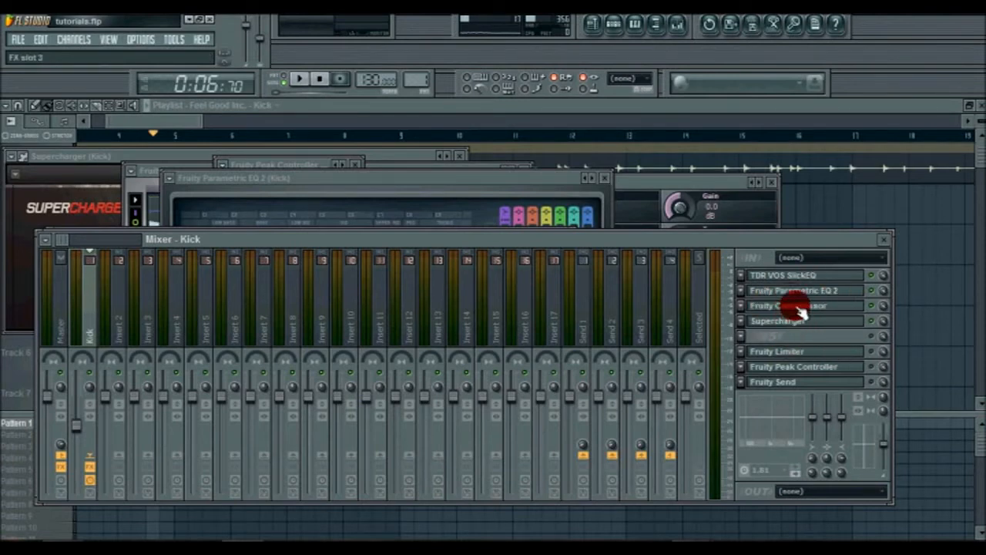
click(800, 308)
drag(622, 183, 524, 269)
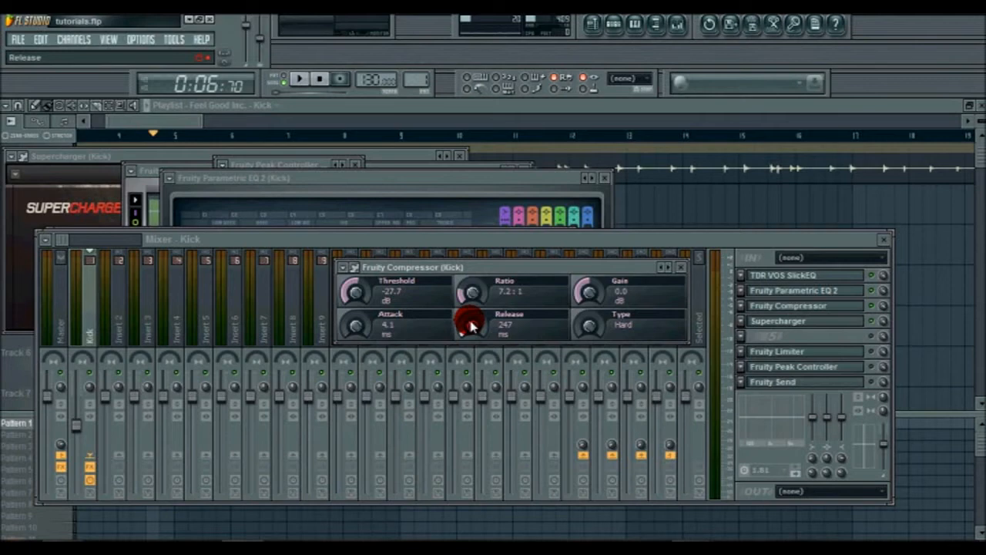
- Open Supercharger on the Kick track, review its Fat Kick preset, and play the kick through it
click(811, 322)
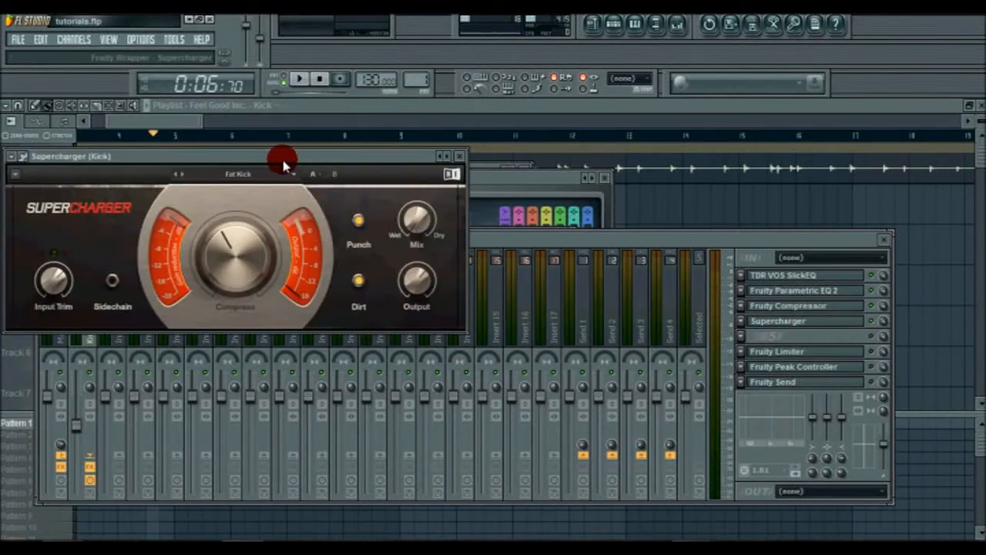
drag(262, 158, 378, 256)
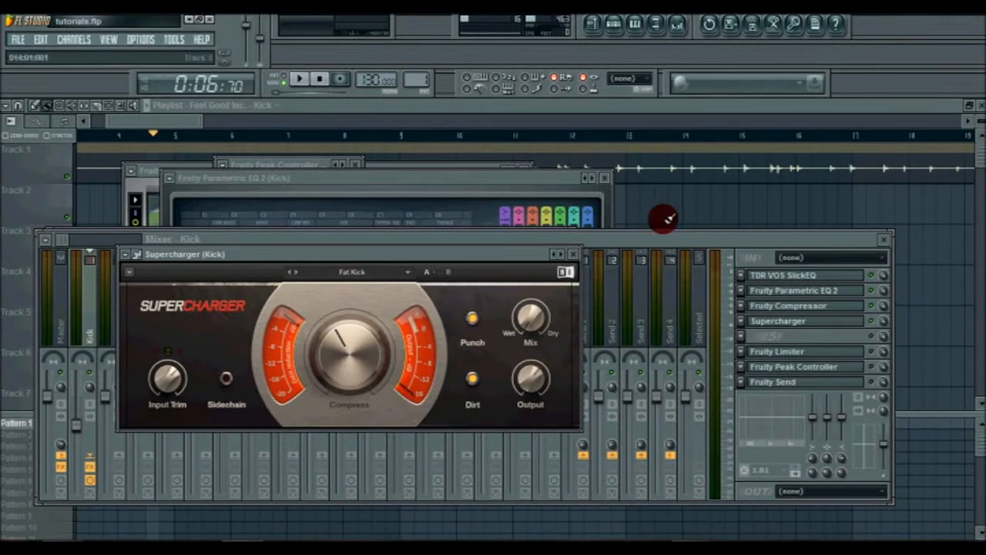
click(303, 83)
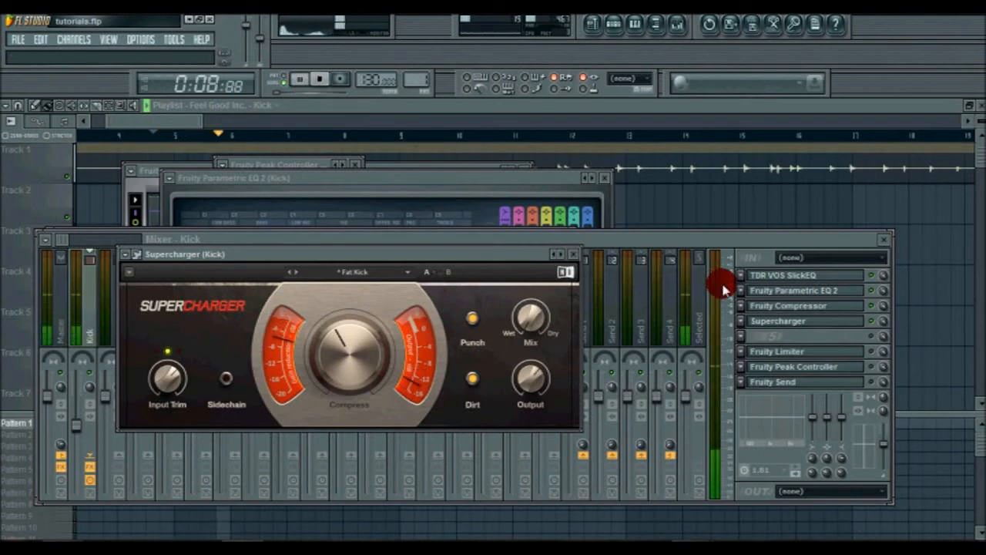
click(322, 81)
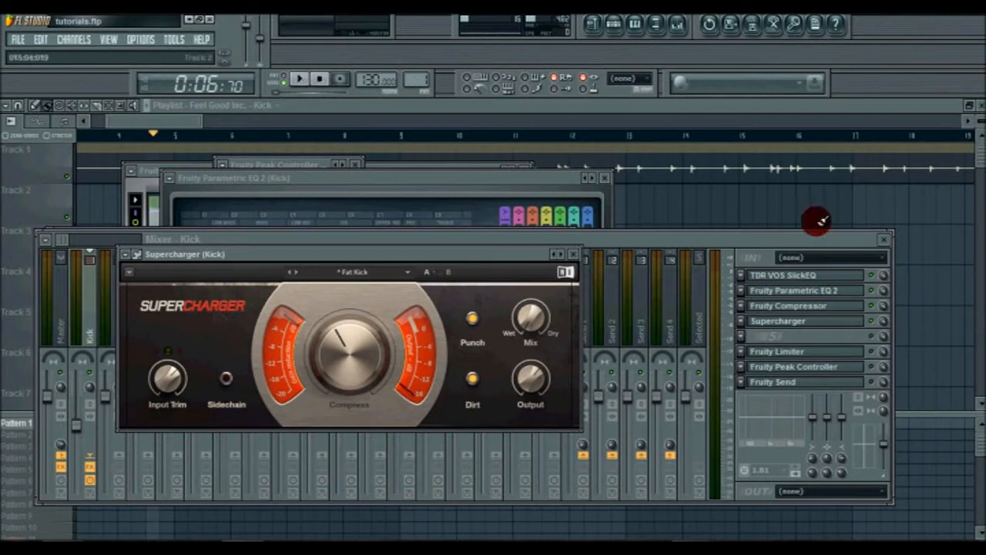
- Enable Fruity Limiter on the Kick track, open it, and play the kick through it
click(872, 351)
click(837, 348)
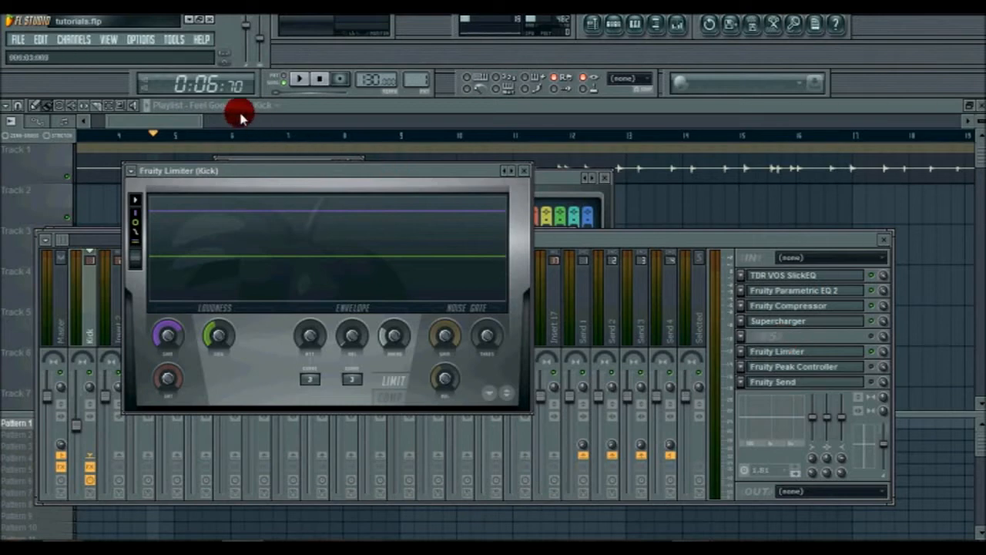
click(299, 82)
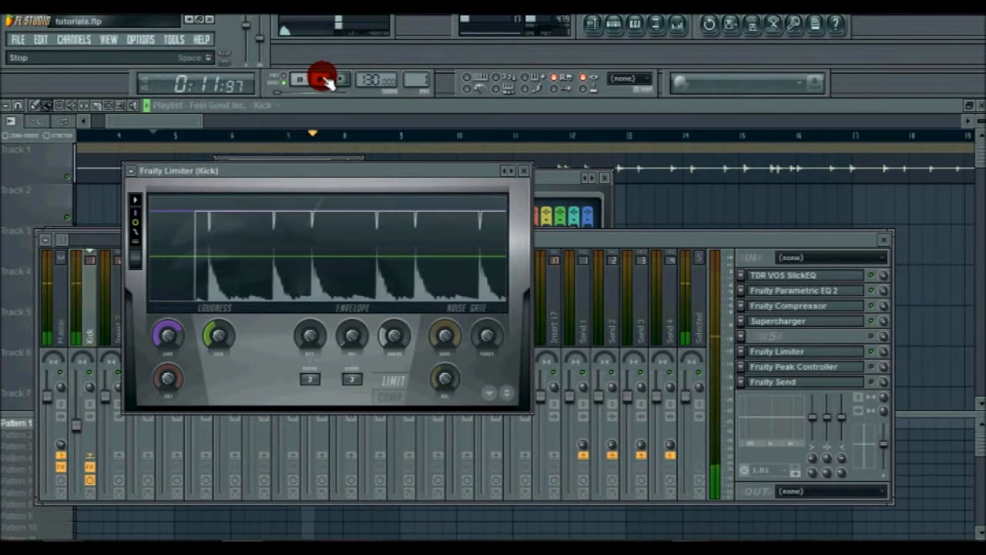
click(322, 81)
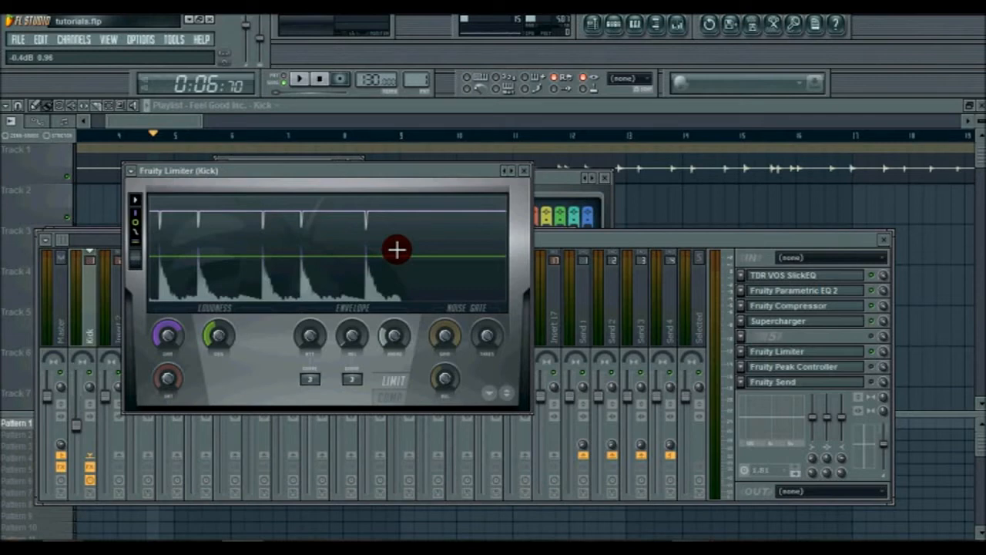
- Open Fruity Peak Controller on the Kick track and review its peak and LFO settings
click(820, 366)
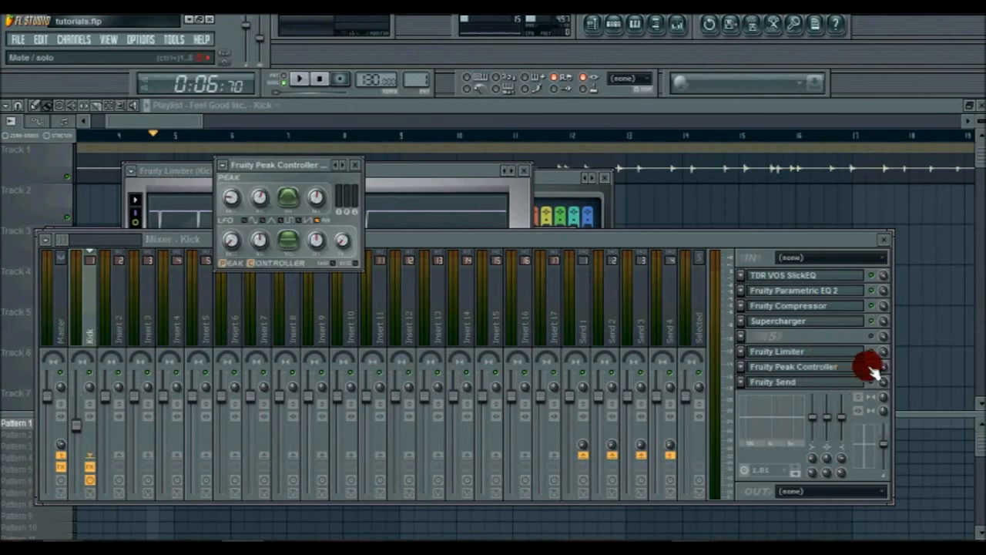
click(272, 165)
drag(284, 161, 249, 289)
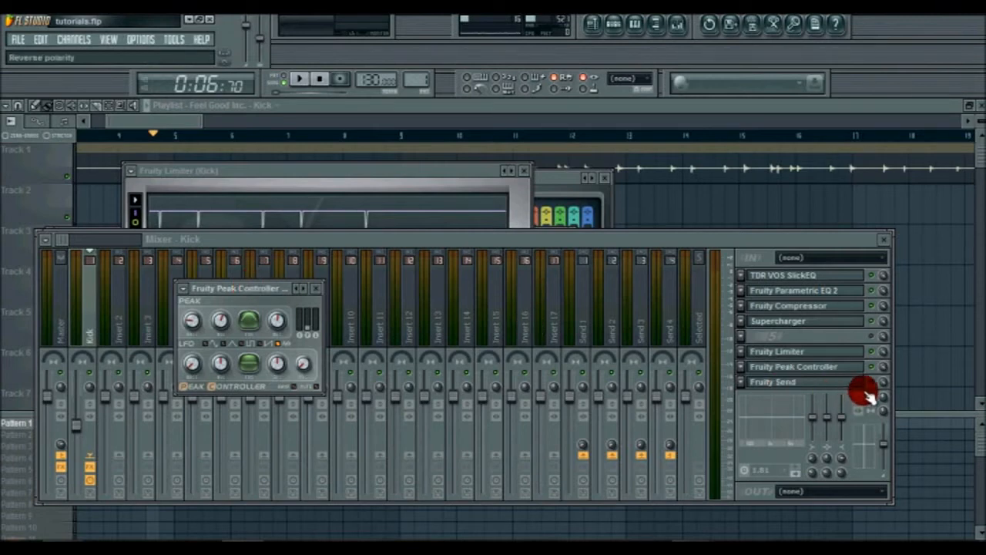
- Enable Fruity Send on the Kick track, review its settings, and select the Send 1 track
click(835, 386)
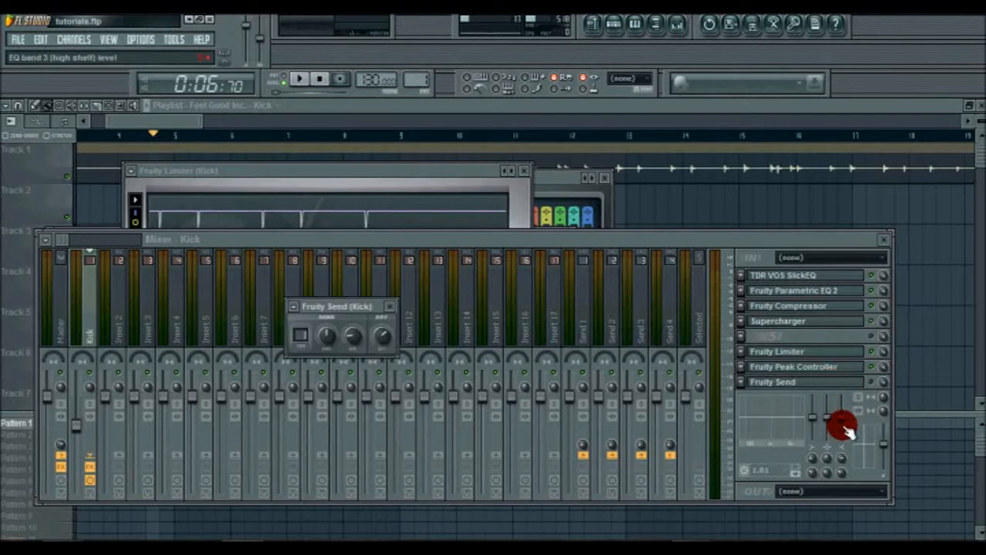
click(867, 389)
click(836, 387)
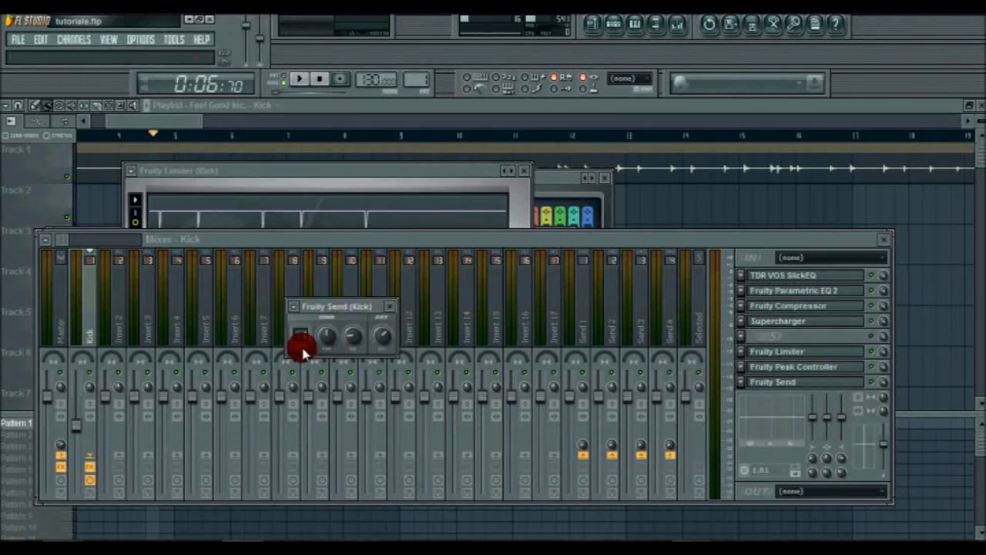
click(584, 320)
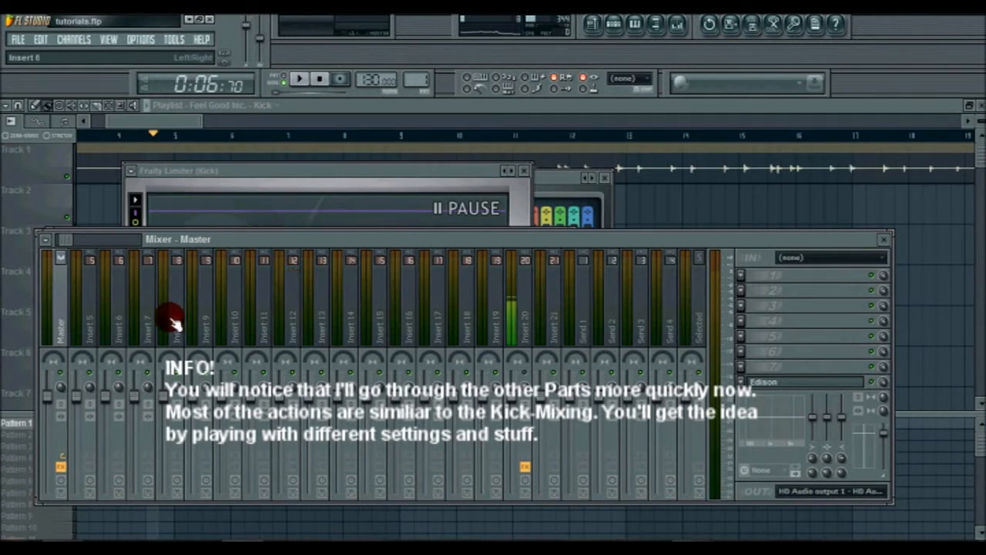
- Add the Feel Good Inc. - Snare.wav recording to the start of playlist Track 2 and mute Track 1
click(94, 314)
scroll(94, 314, up, 5)
scroll(121, 321, down, 2)
click(166, 117)
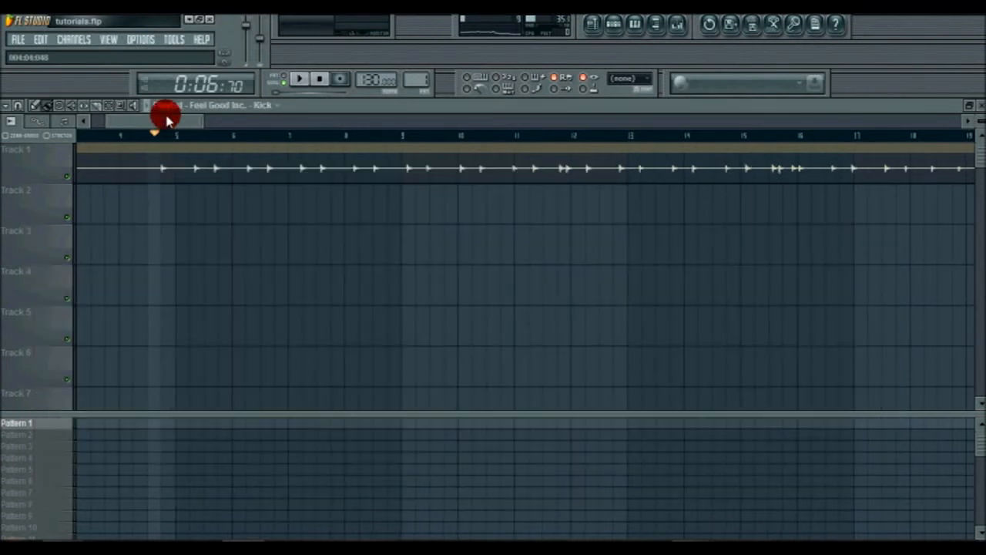
click(100, 539)
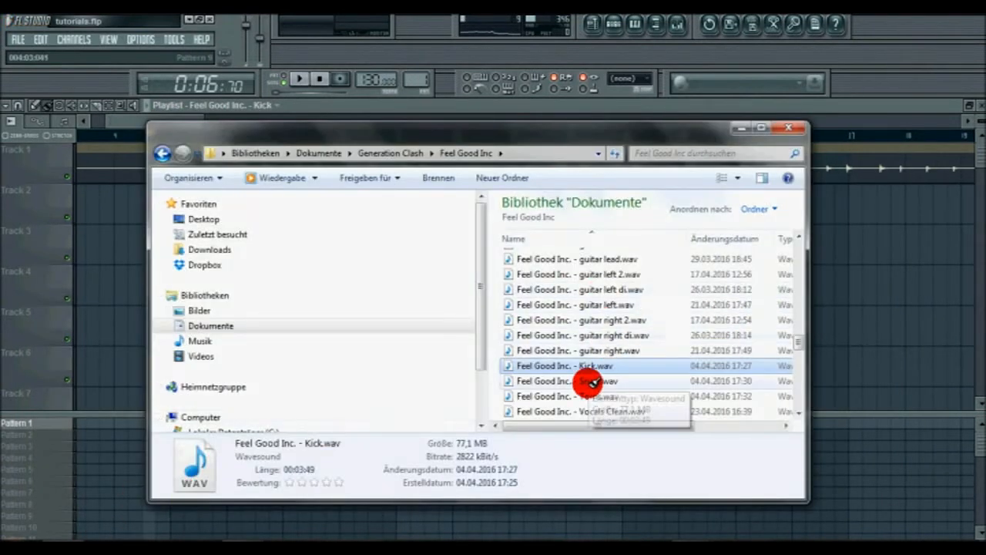
drag(589, 381, 30, 213)
scroll(164, 139, down, 3)
scroll(166, 154, up, 2)
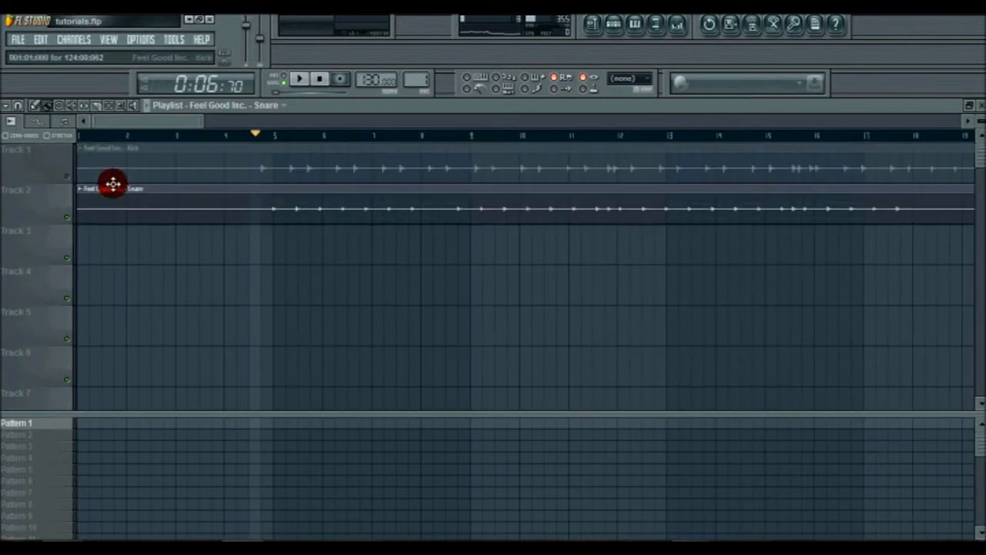
- Route the snare clip's channel to mixer track 2, show the mixer, and play the unprocessed snare
double_click(223, 199)
drag(344, 147, 341, 132)
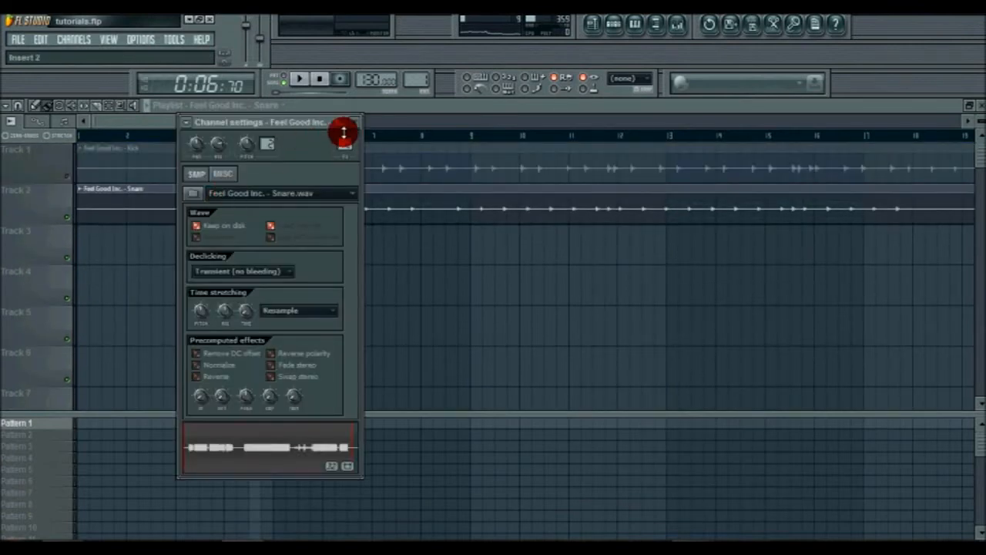
click(108, 39)
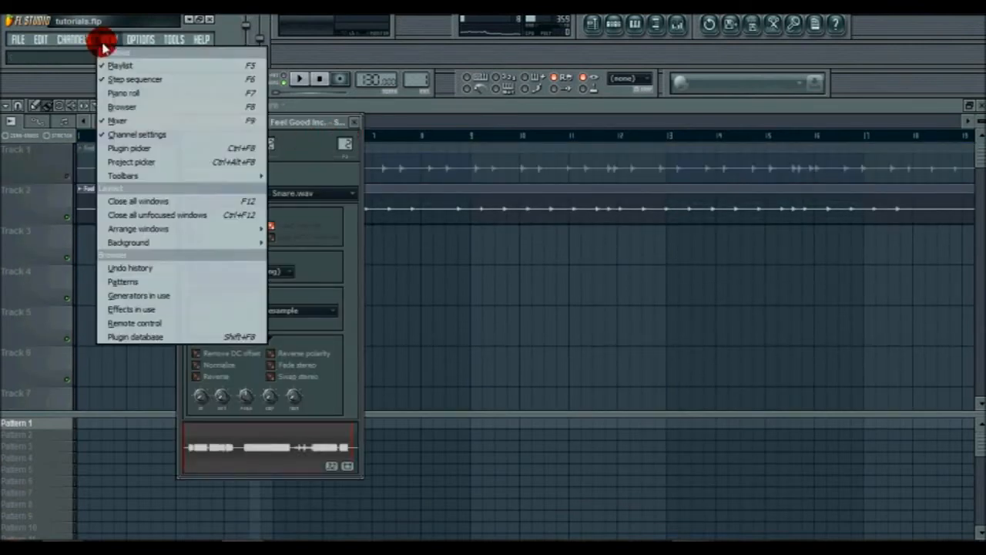
click(125, 119)
click(298, 79)
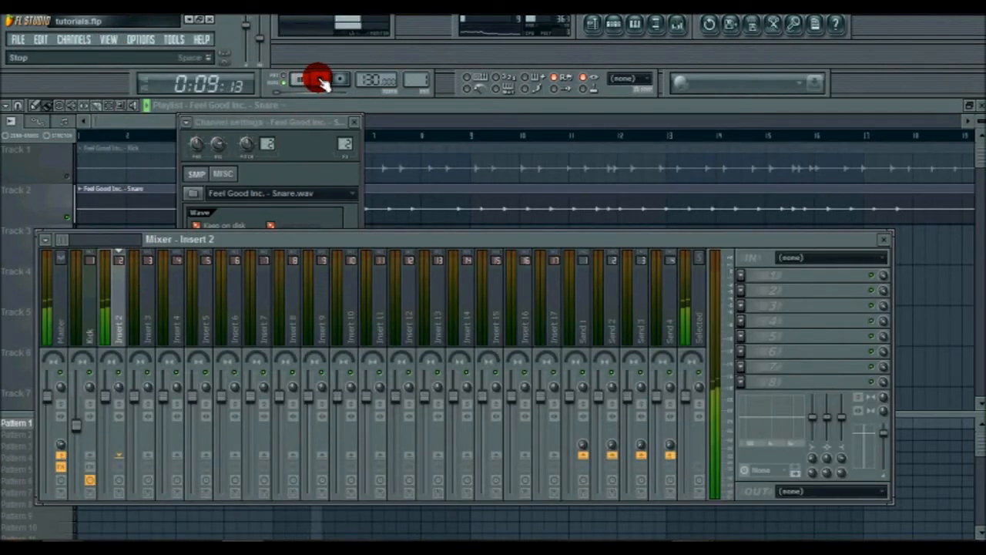
click(320, 80)
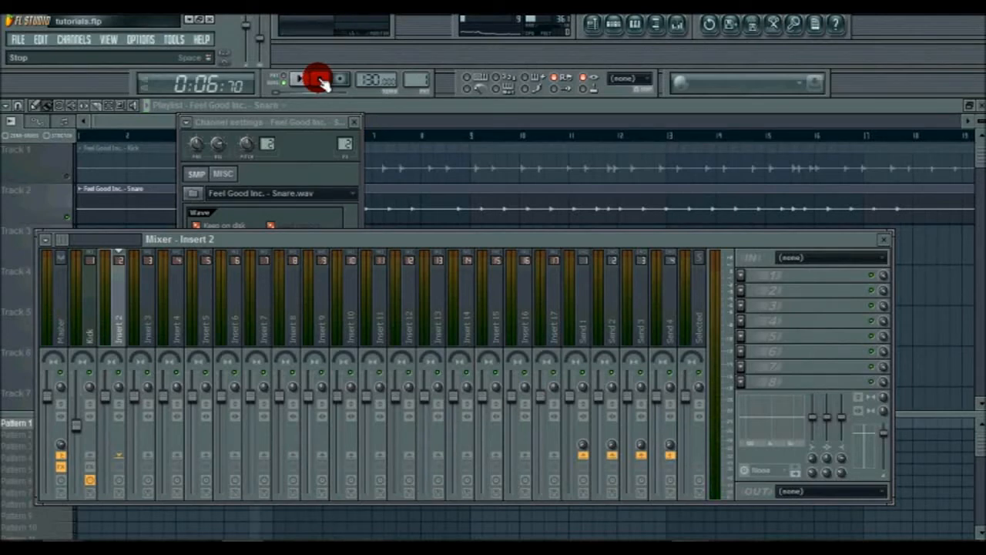
- Load the saved Snare mixer track state with its effects chain into Insert 2
right_click(115, 331)
click(282, 254)
click(408, 254)
scroll(442, 252, down, 3)
scroll(443, 252, down, 1)
double_click(407, 206)
click(799, 242)
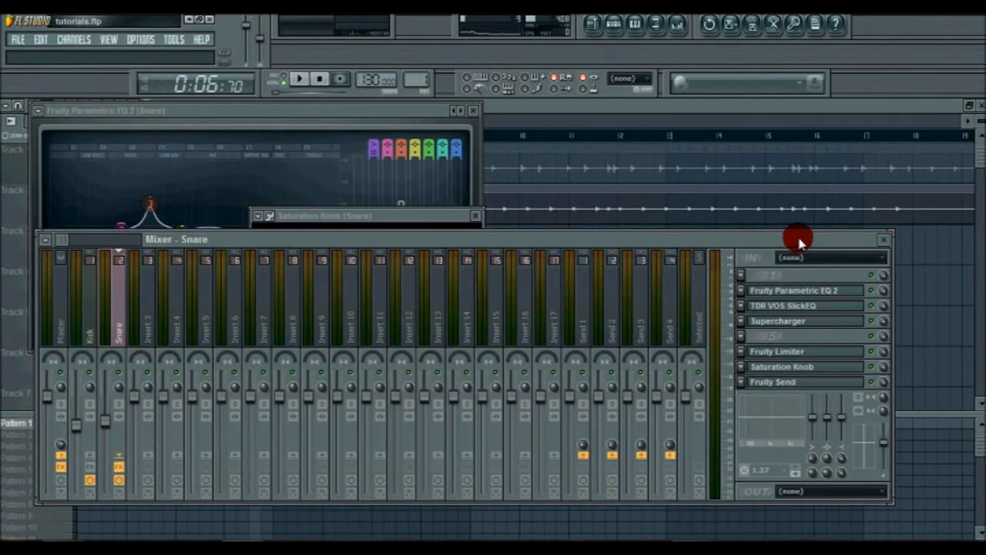
- Open Fruity Parametric EQ 2 on the Snare track and examine its low cut and each band's boost or cut
click(796, 293)
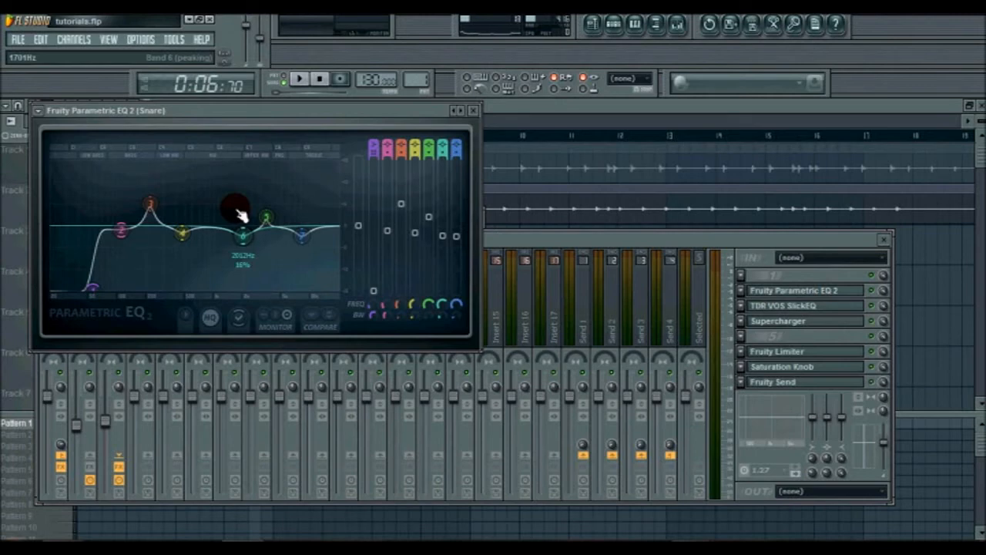
drag(273, 110, 302, 147)
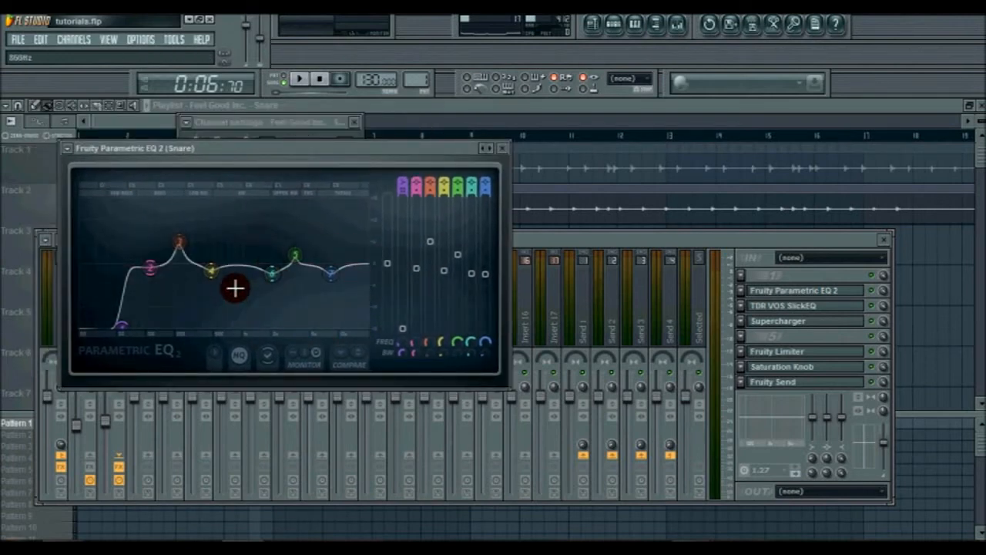
drag(166, 257, 180, 240)
drag(167, 234, 184, 248)
click(249, 271)
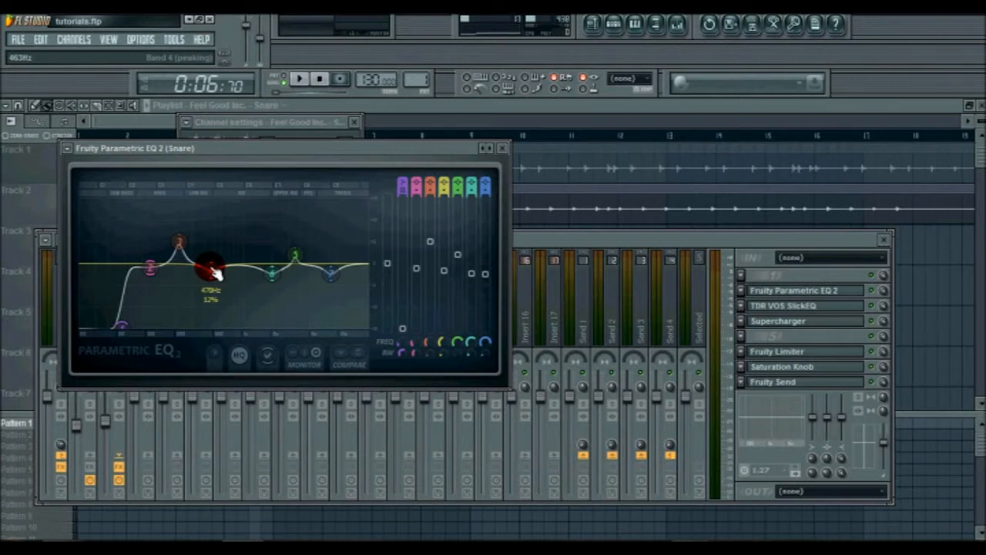
mouse_move(214, 273)
mouse_down()
mouse_move(221, 278)
mouse_move(212, 276)
mouse_up()
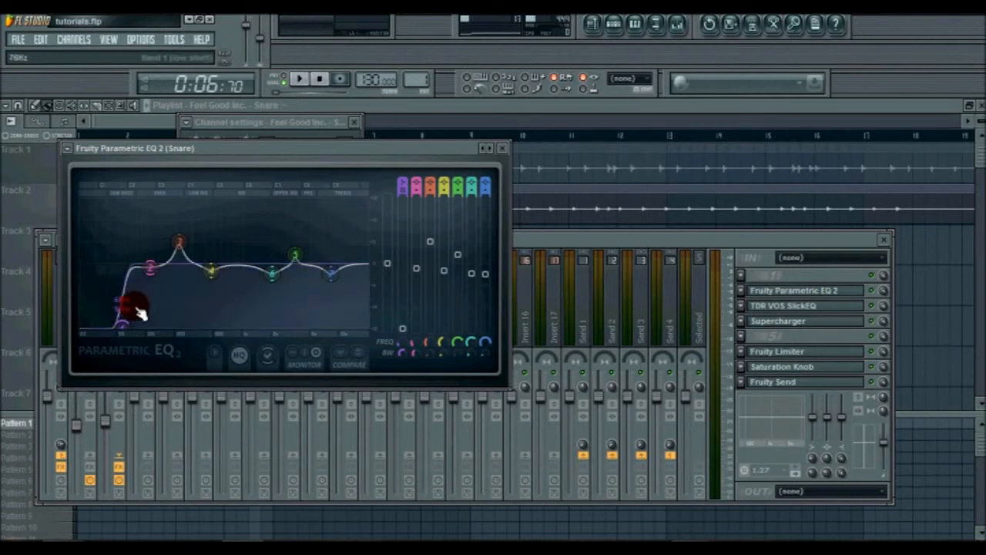
mouse_move(122, 310)
mouse_down()
mouse_move(115, 266)
mouse_move(125, 326)
mouse_move(131, 254)
mouse_move(121, 325)
mouse_up()
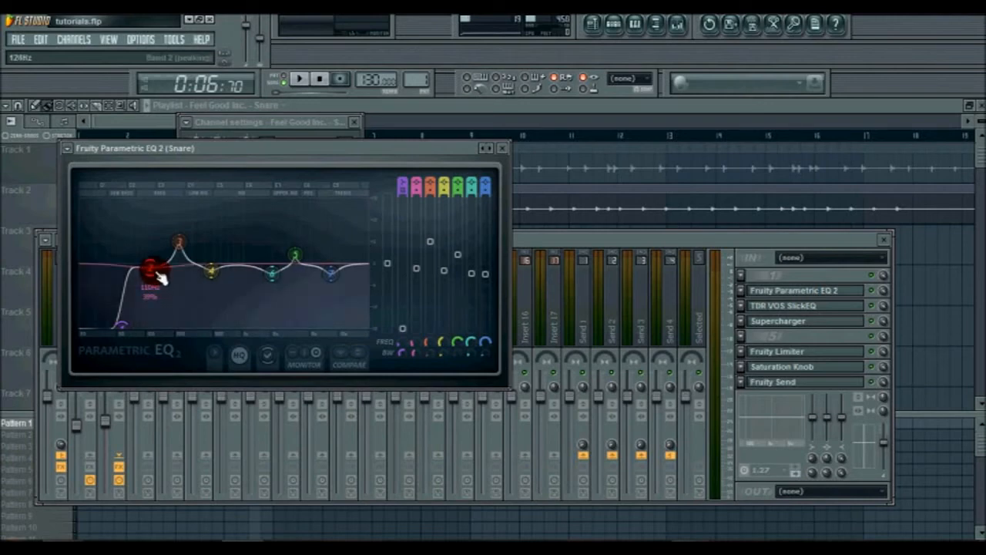
mouse_move(160, 277)
mouse_down()
mouse_move(157, 248)
mouse_move(156, 265)
mouse_up()
- Open TDR VOS SlickEQ on the Snare track and review the Freshmaker preset's low, mid and high settings
click(781, 306)
drag(442, 306, 436, 193)
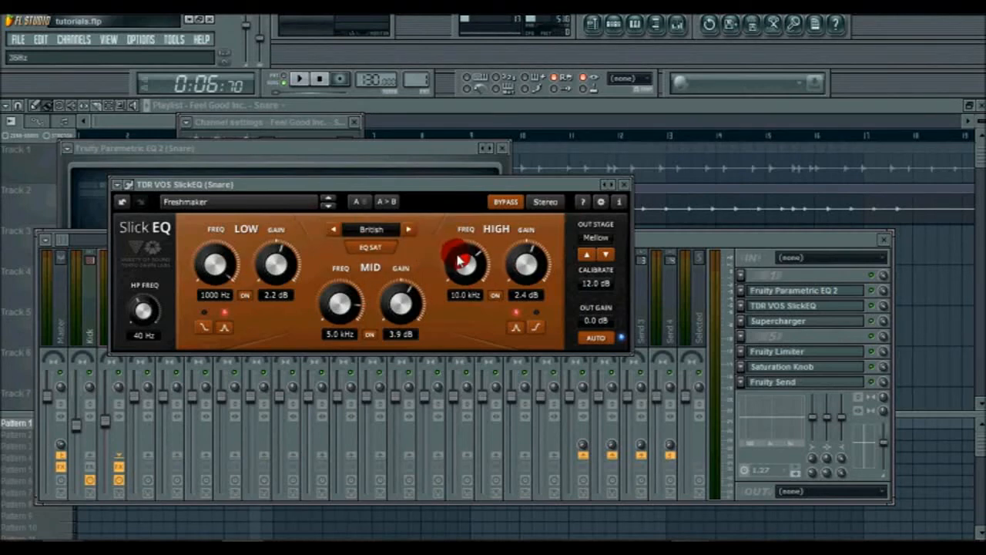
- Open Supercharger on the Snare track and review the Punchy Snare preset's compression, punch, dirt and trim settings
click(818, 329)
click(818, 329)
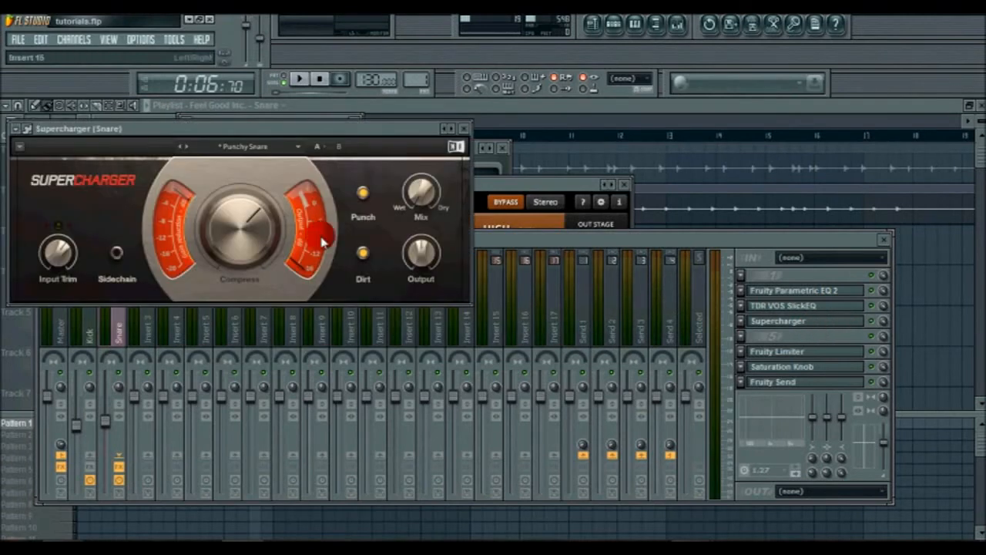
drag(287, 126, 388, 206)
mouse_move(337, 289)
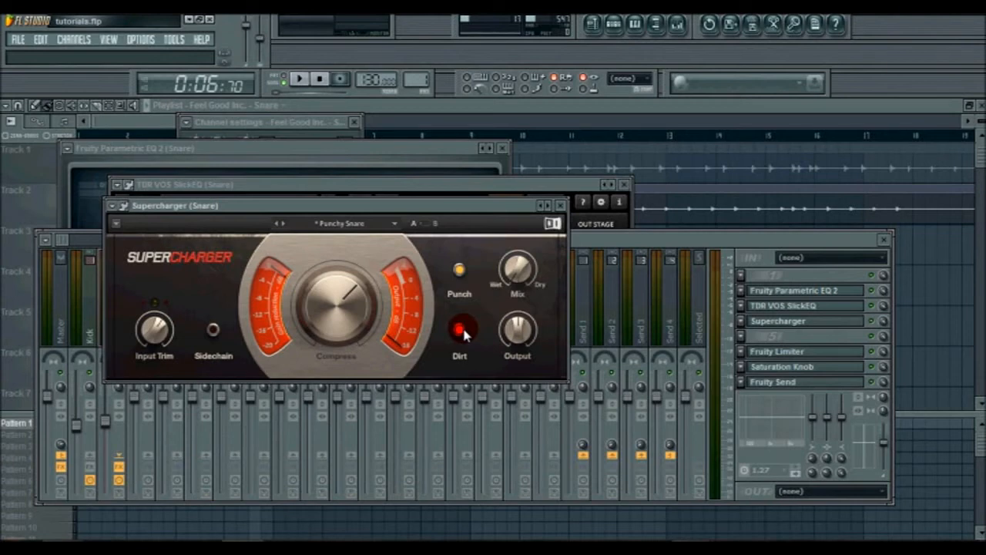
mouse_move(156, 331)
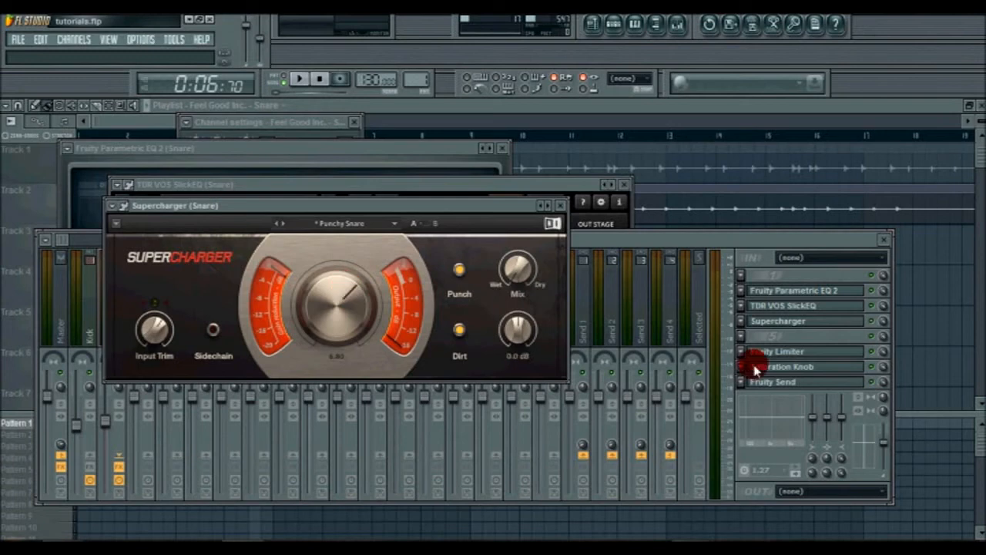
- Bypass the Snare track's effects from Supercharger onward and bring up Fruity Parametric EQ 2
click(871, 354)
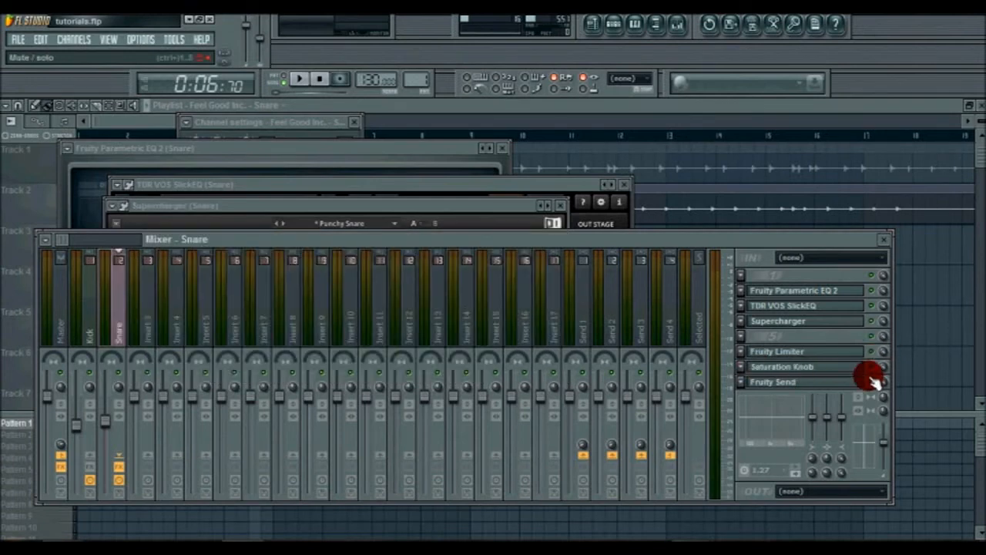
click(785, 291)
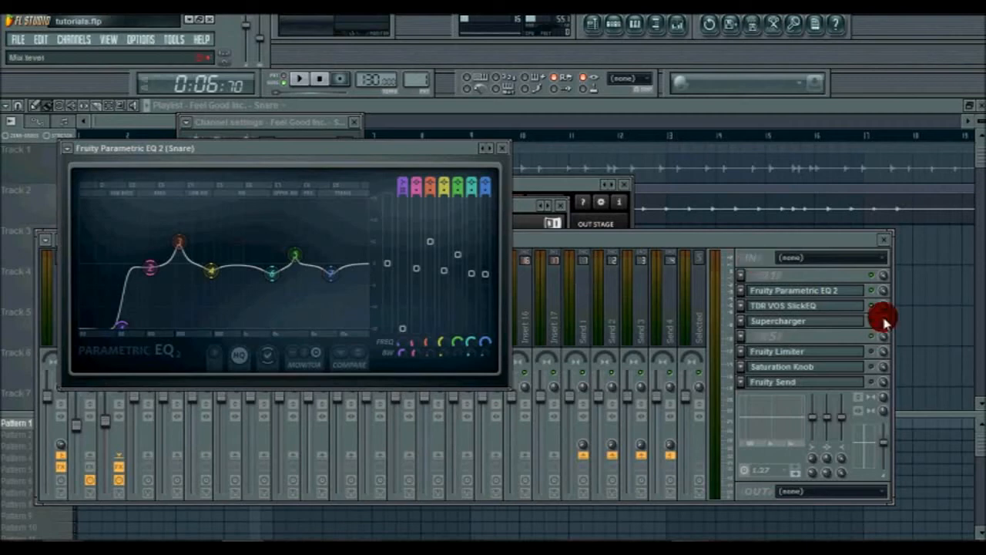
click(883, 322)
click(816, 290)
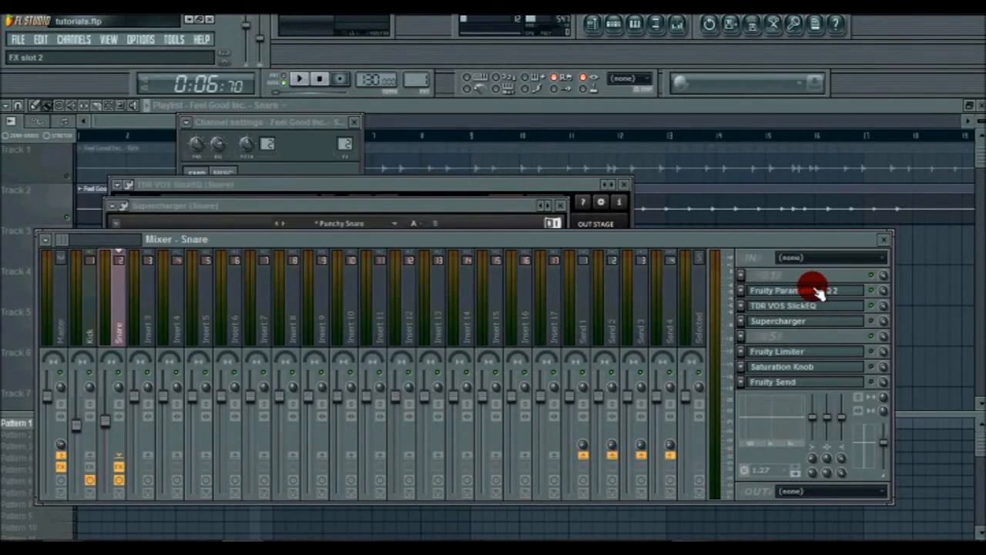
click(819, 291)
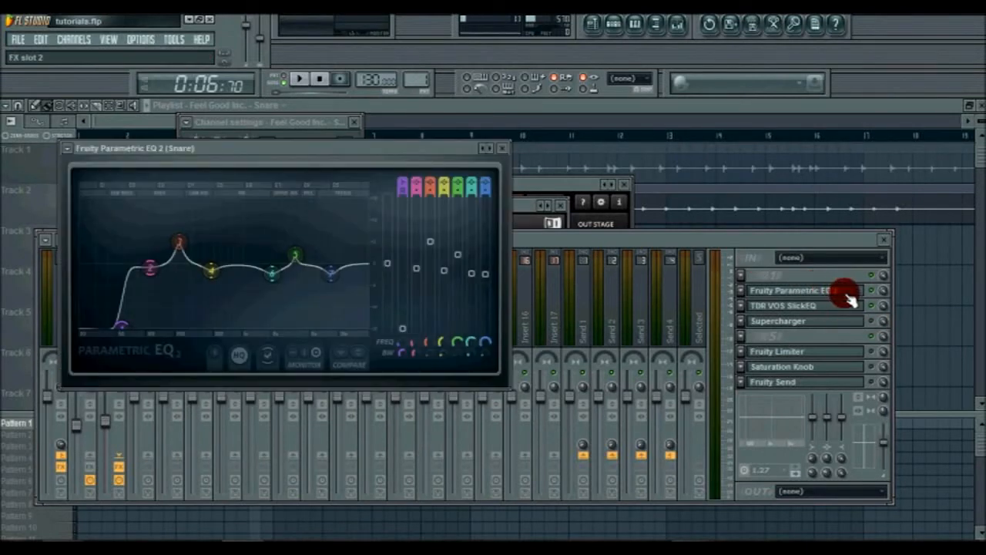
- Play the snare through the two EQs and toggle Fruity Parametric EQ 2 to compare the sound
click(302, 79)
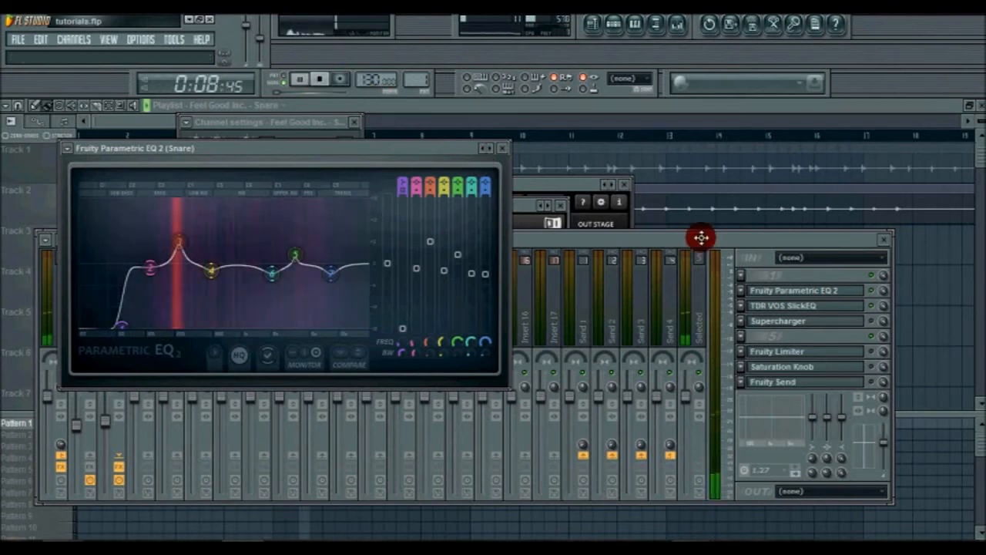
click(820, 319)
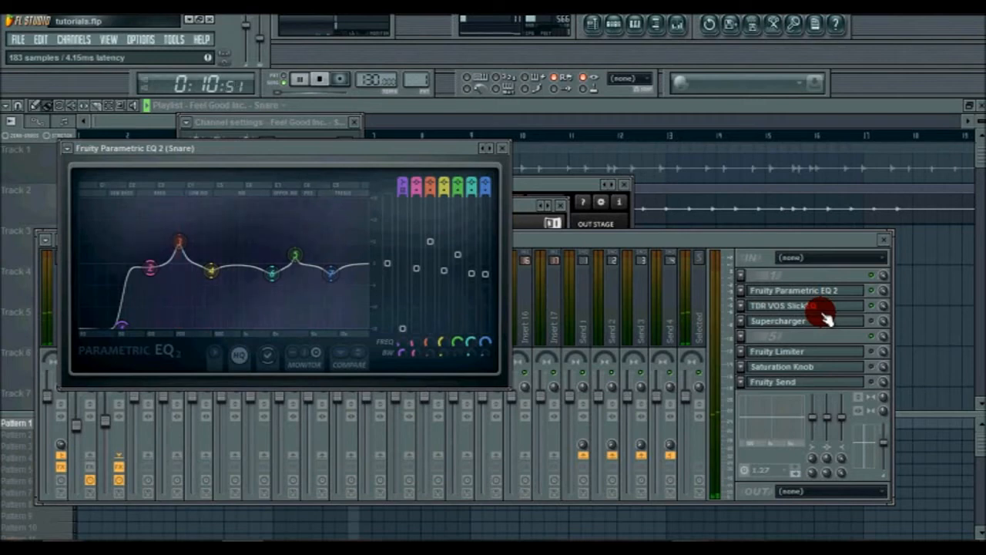
click(876, 292)
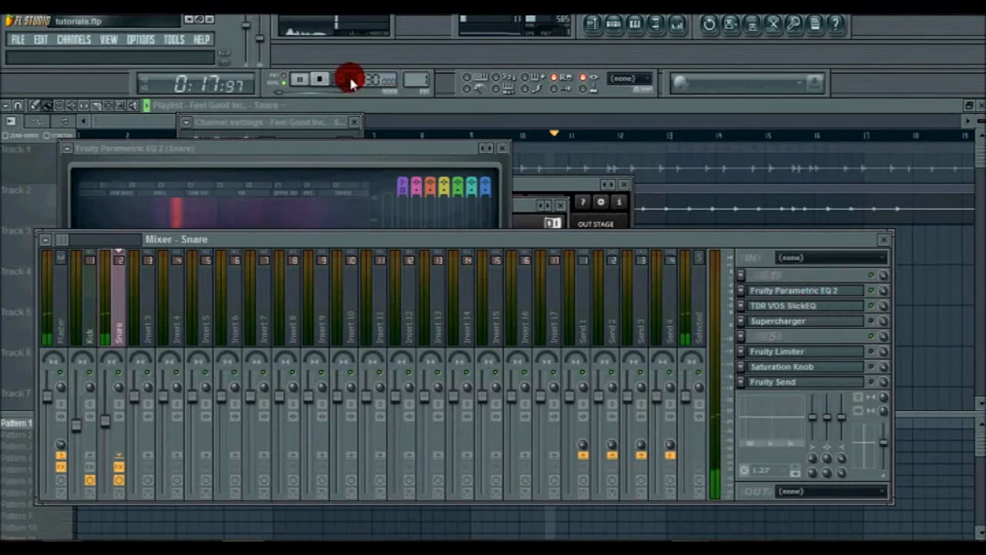
click(319, 80)
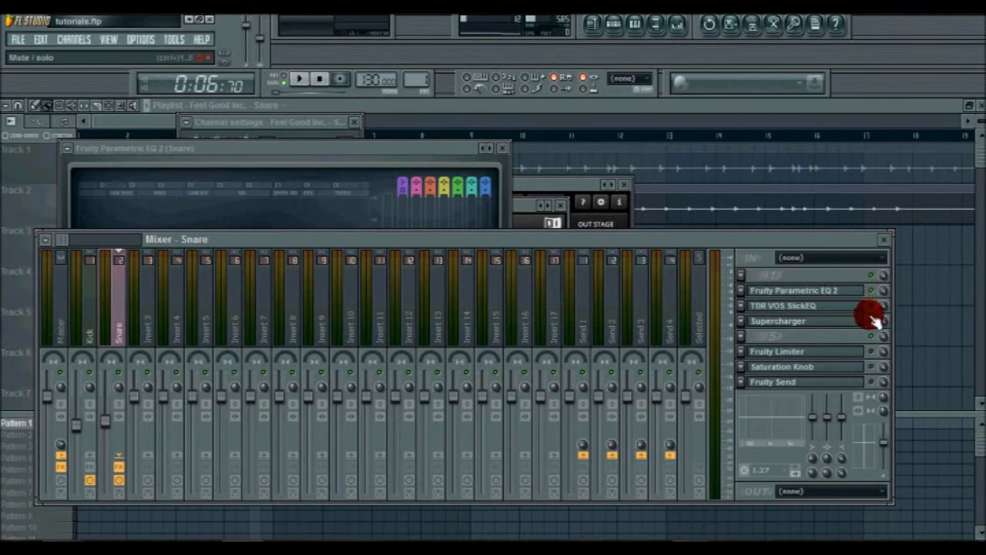
- Enable Supercharger on the Snare track again and play the snare through it
click(300, 83)
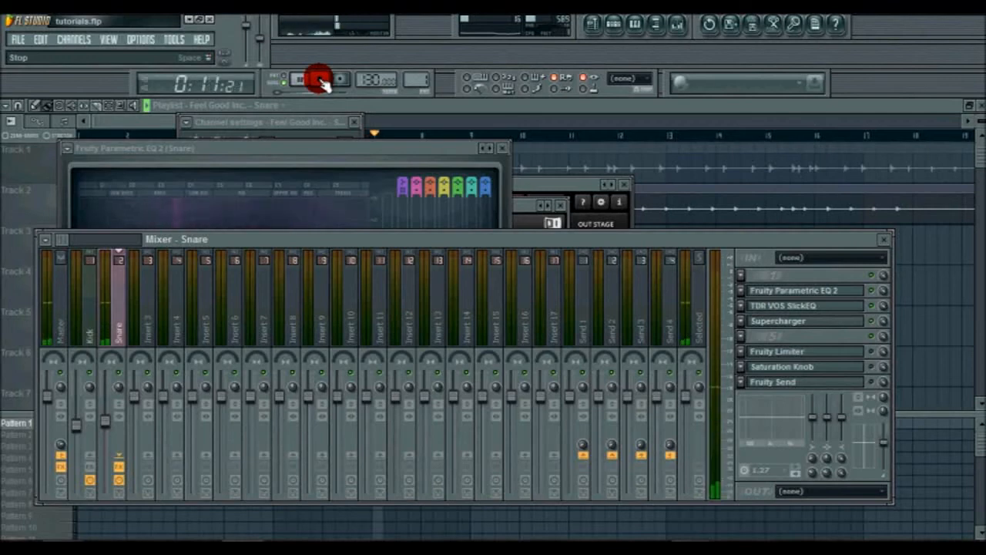
click(319, 81)
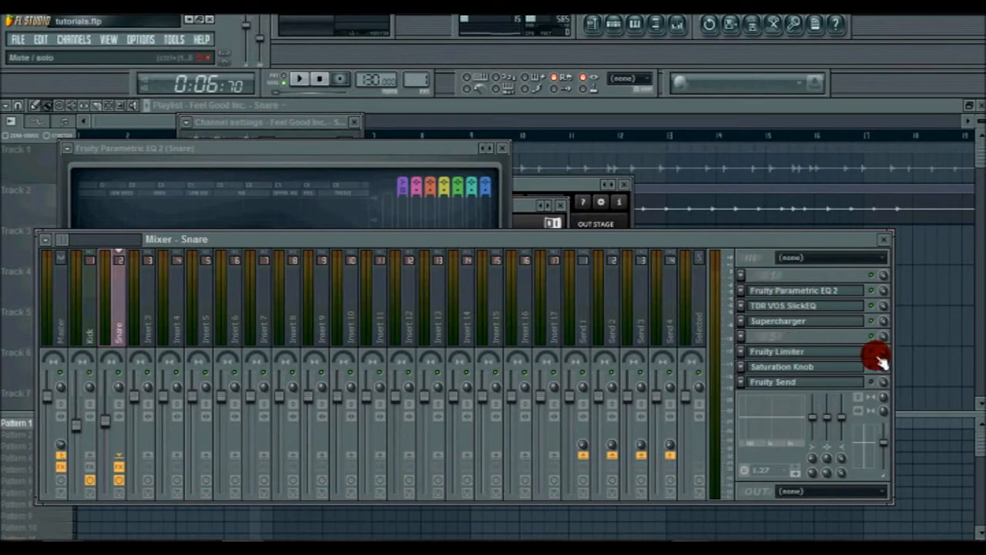
- Open Fruity Limiter on the Snare track and toggle it while playing the snare to compare the sound
click(823, 353)
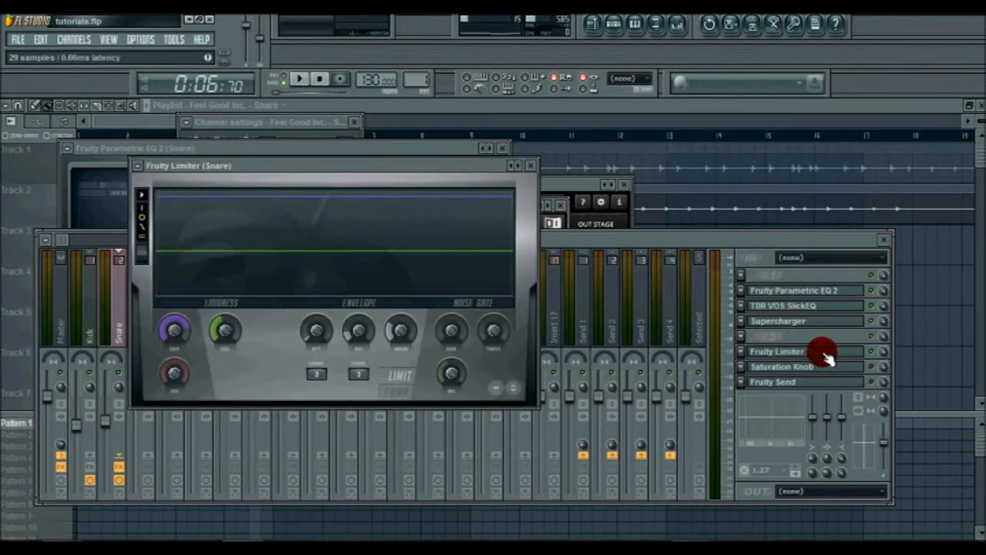
drag(429, 165, 471, 221)
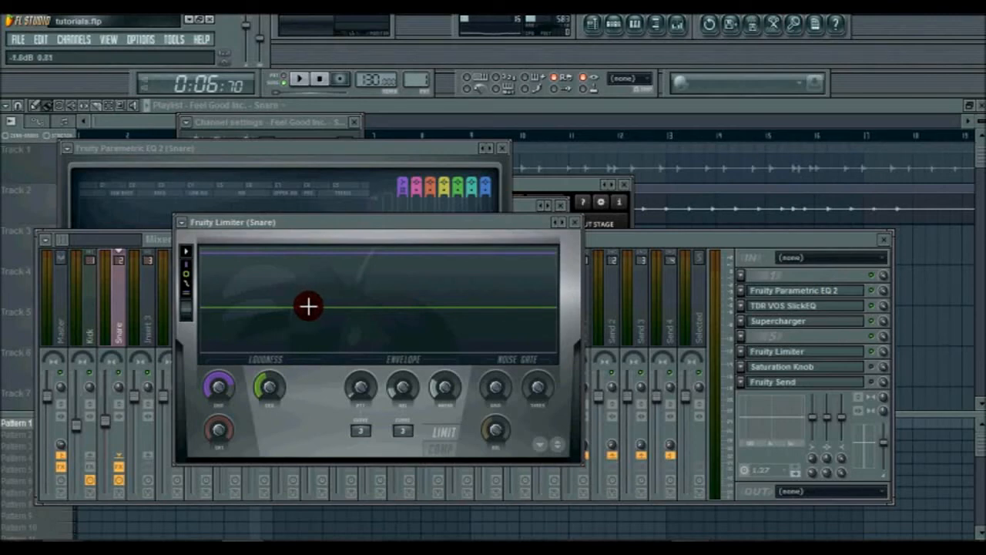
click(302, 82)
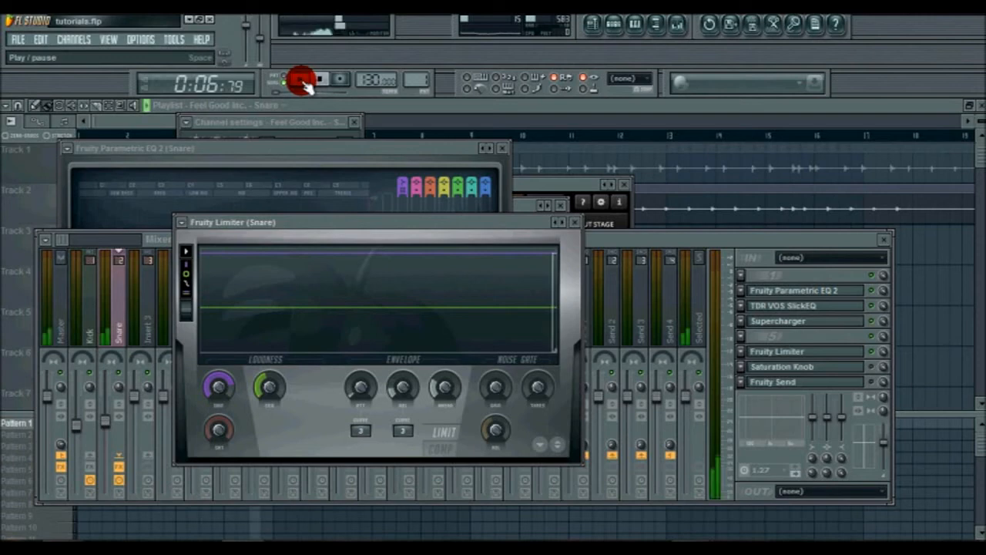
click(877, 356)
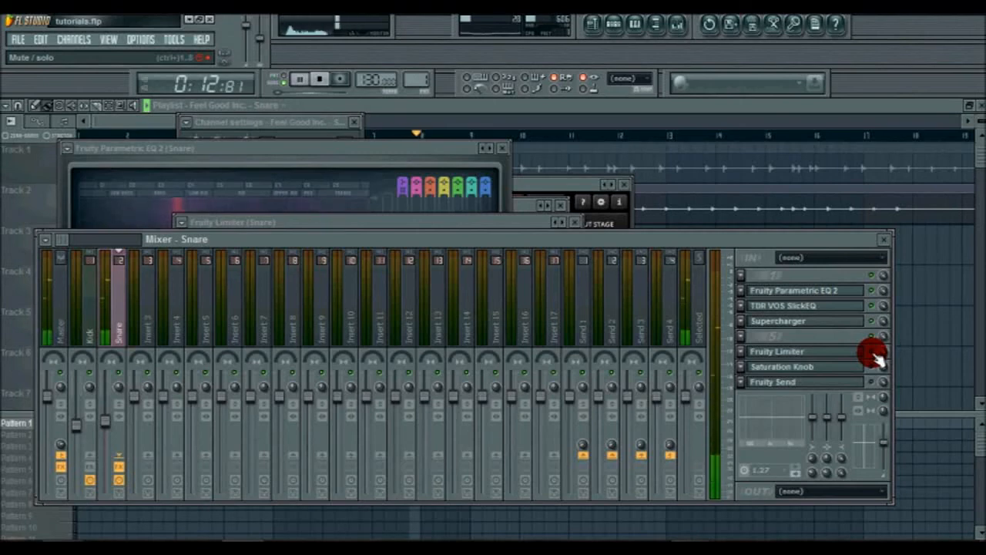
click(320, 81)
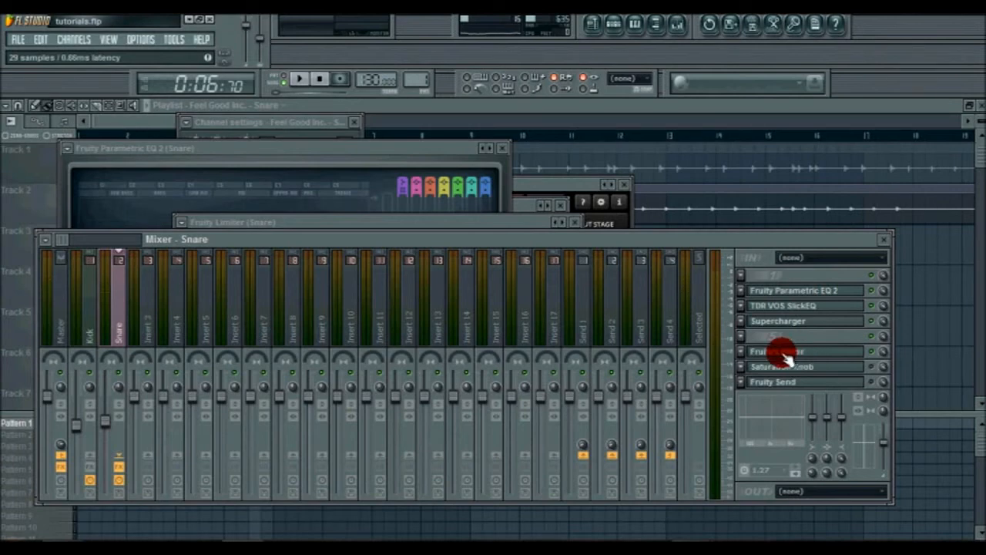
- Open Saturation Knob on the Snare track and review its saturation amount and saturation type
click(816, 368)
drag(404, 216, 429, 245)
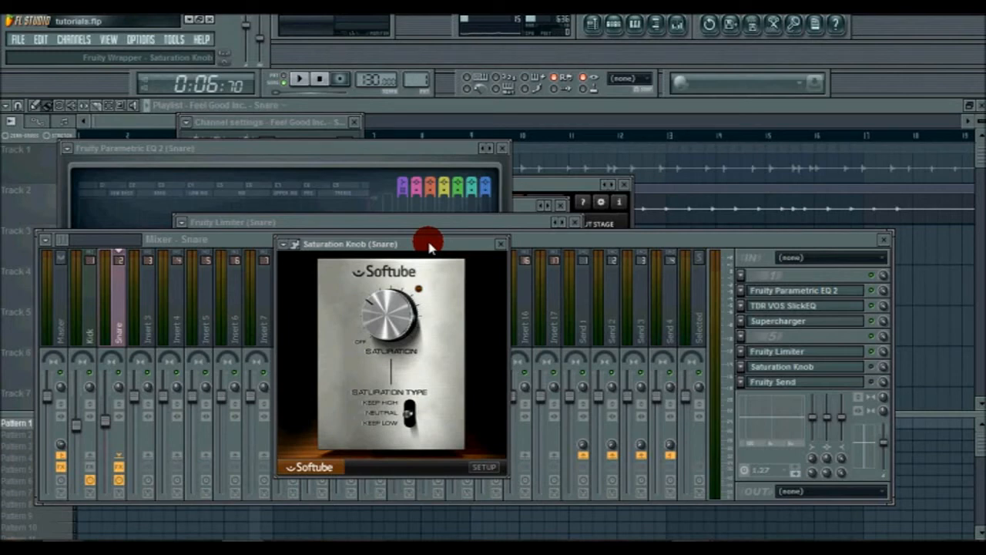
click(387, 317)
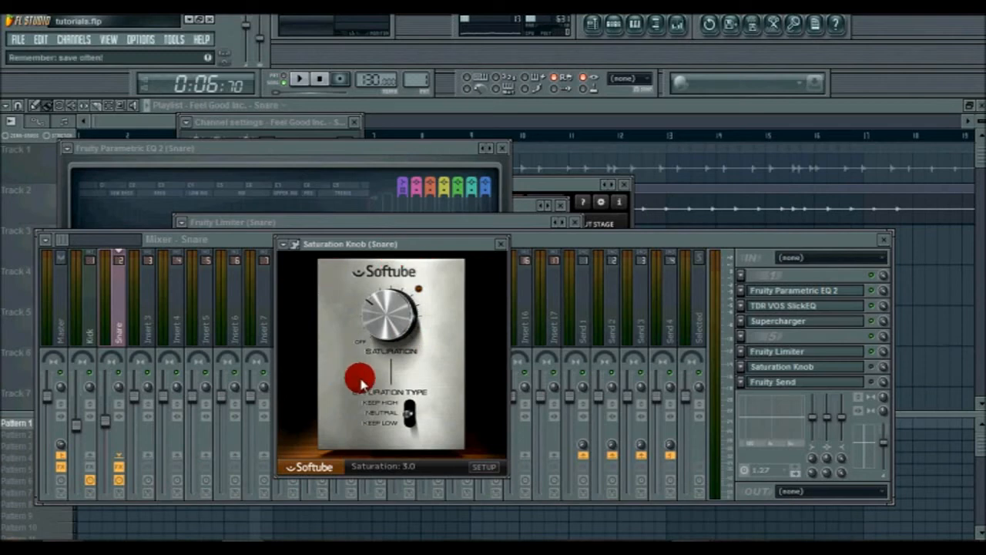
- Enable Saturation Knob on the Snare track and toggle it while playing the snare to hear its influence
click(877, 370)
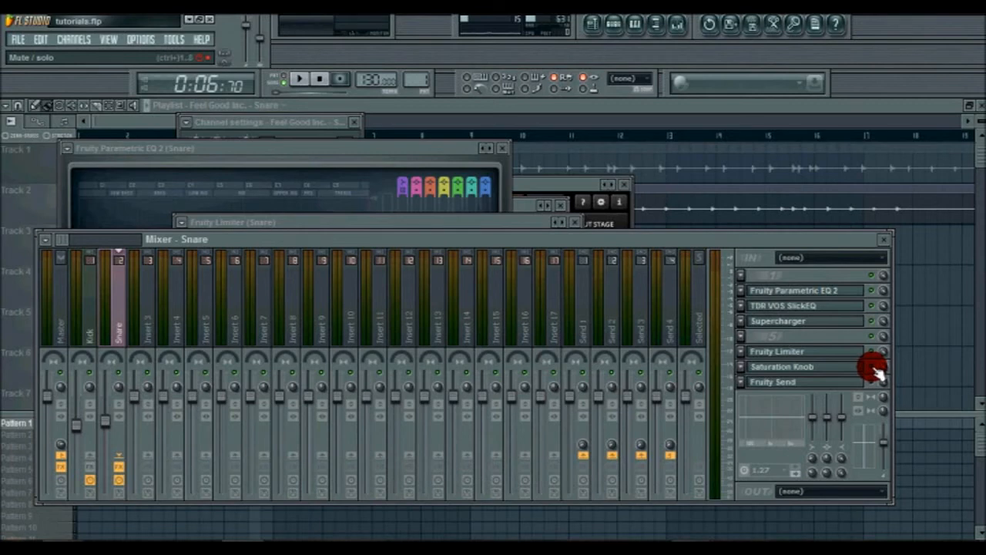
click(299, 80)
click(780, 366)
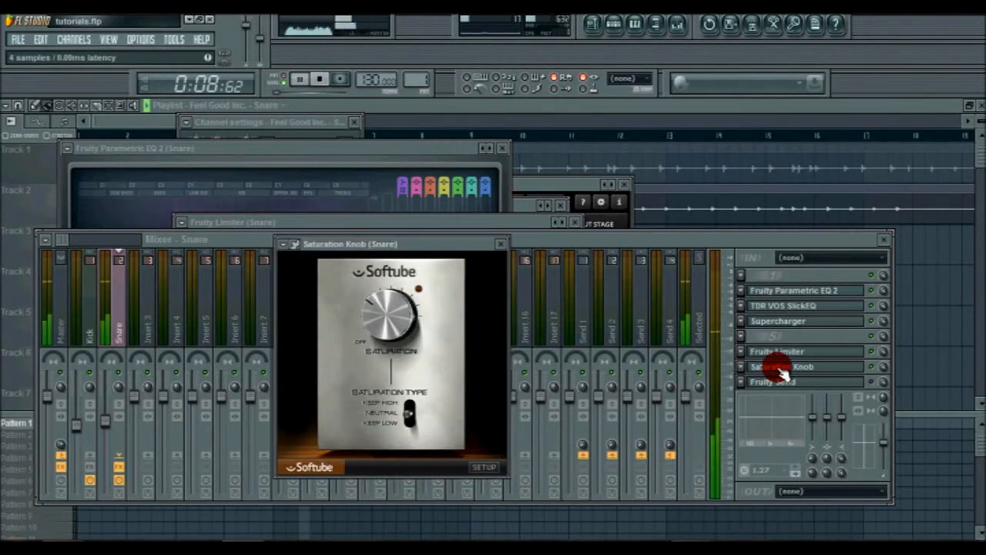
click(877, 371)
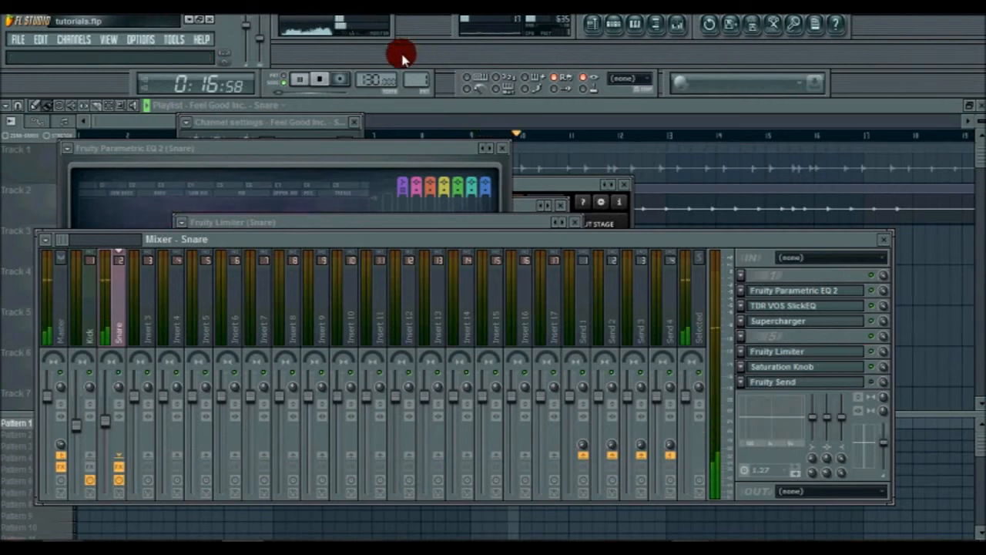
click(320, 79)
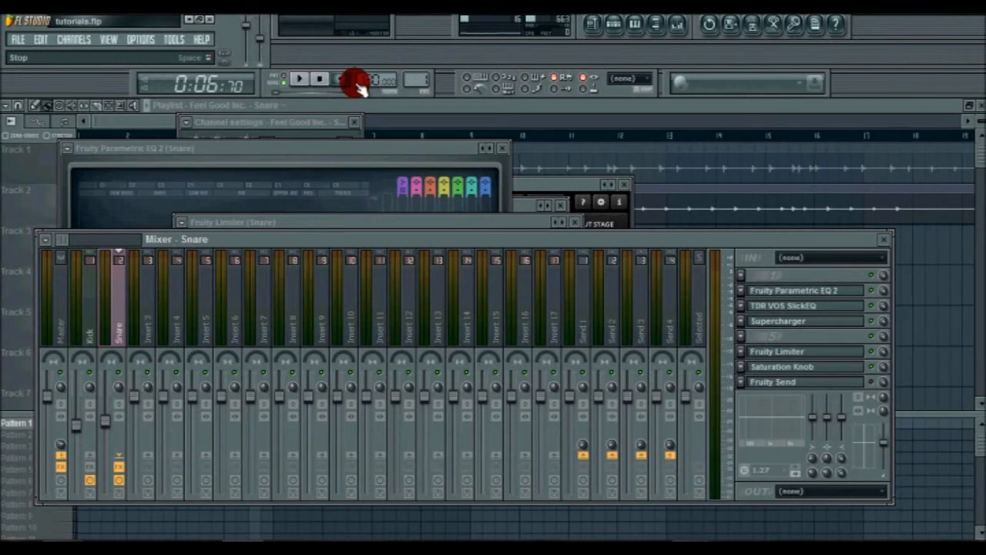
- Bring up Saturation Knob and Fruity Send on the Snare track to review them, and return to the playlist
click(815, 369)
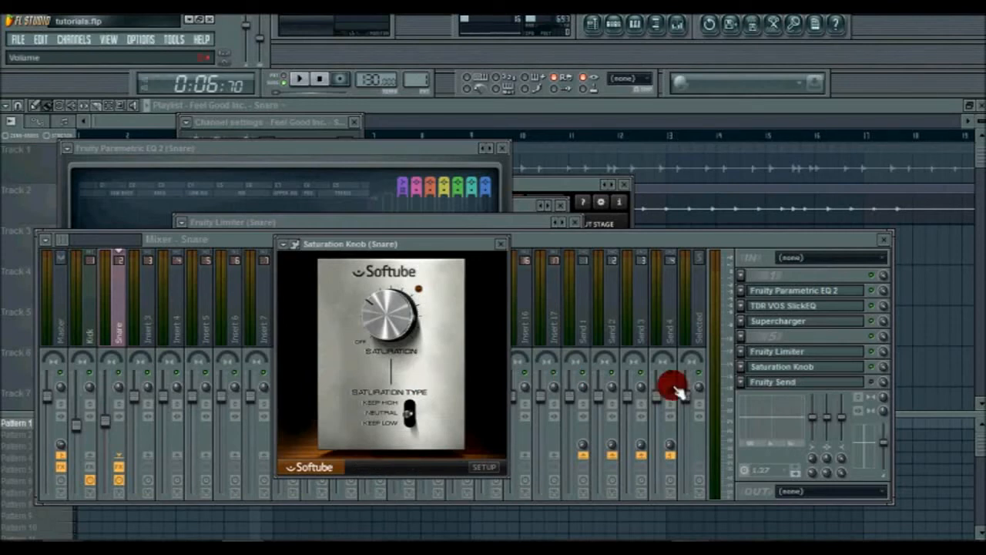
click(779, 379)
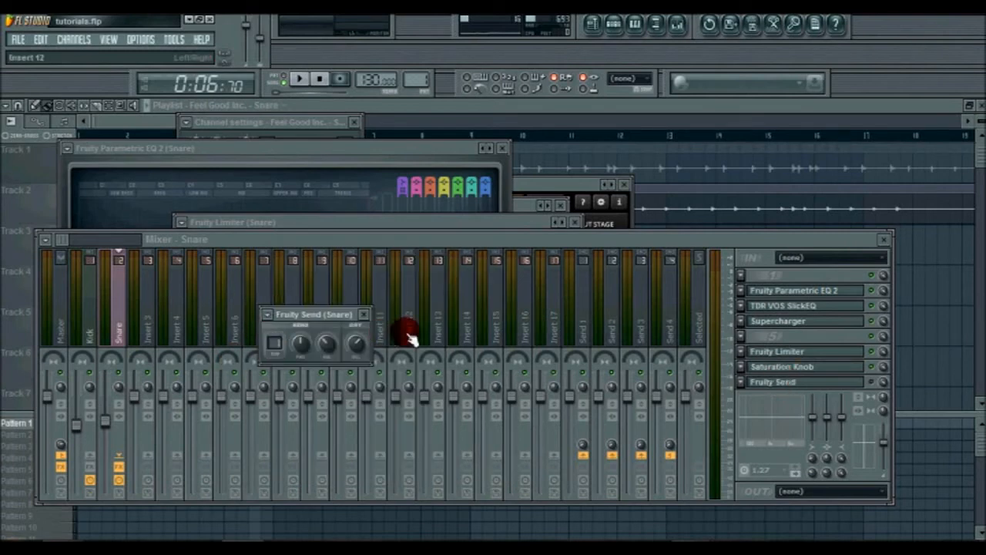
click(577, 317)
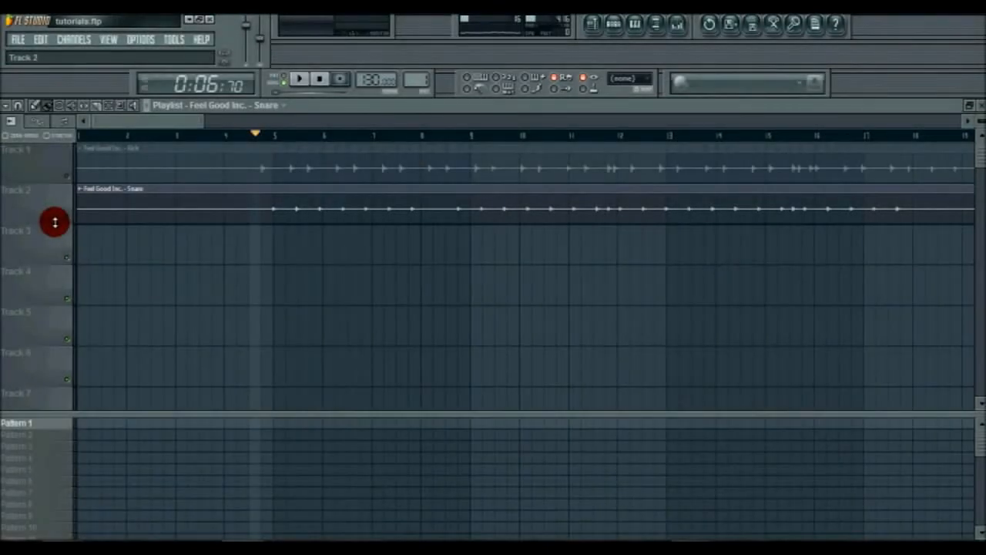
- Mute the snare's playlist track and add Feel Good Inc. - Toms.wav to Track 3 of the playlist
click(68, 220)
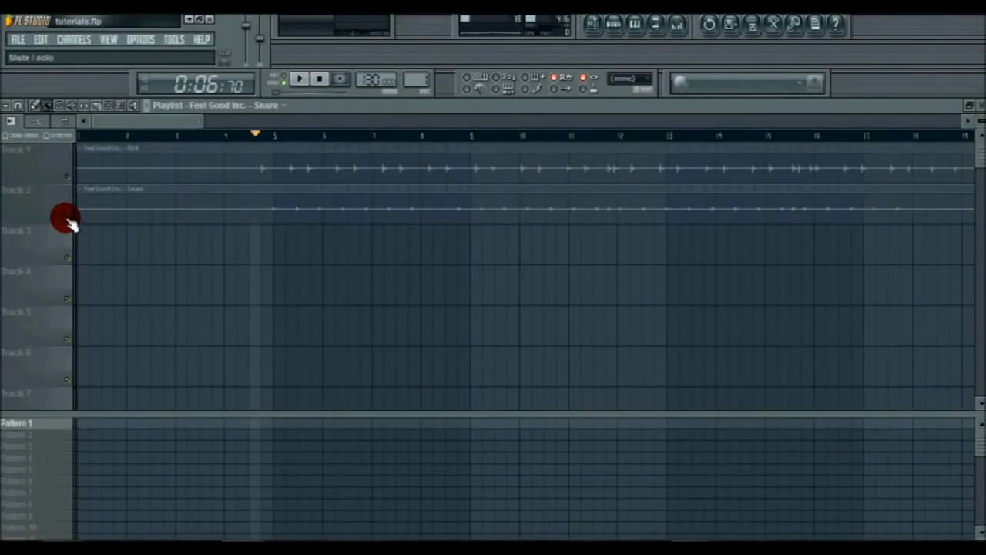
click(86, 542)
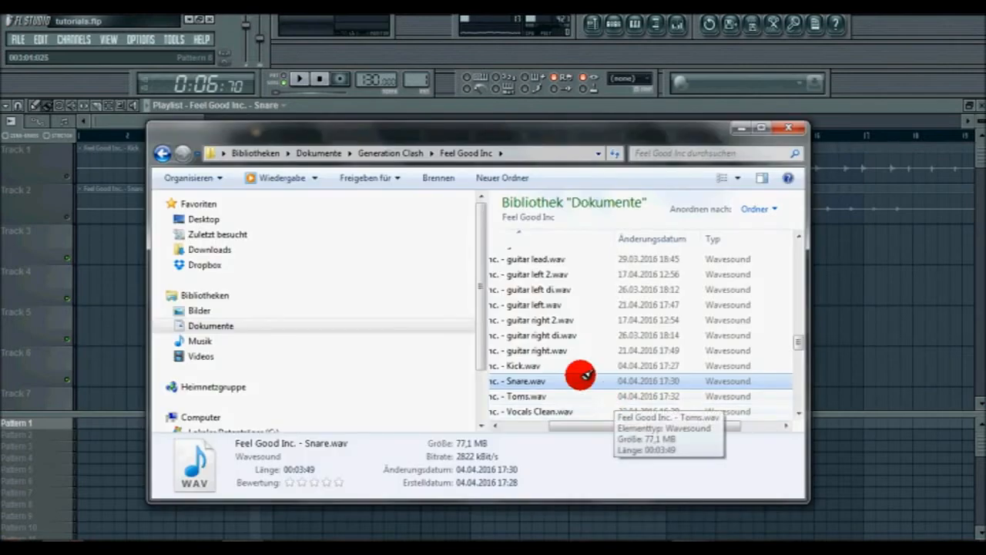
drag(535, 396, 63, 251)
scroll(175, 139, down, 2)
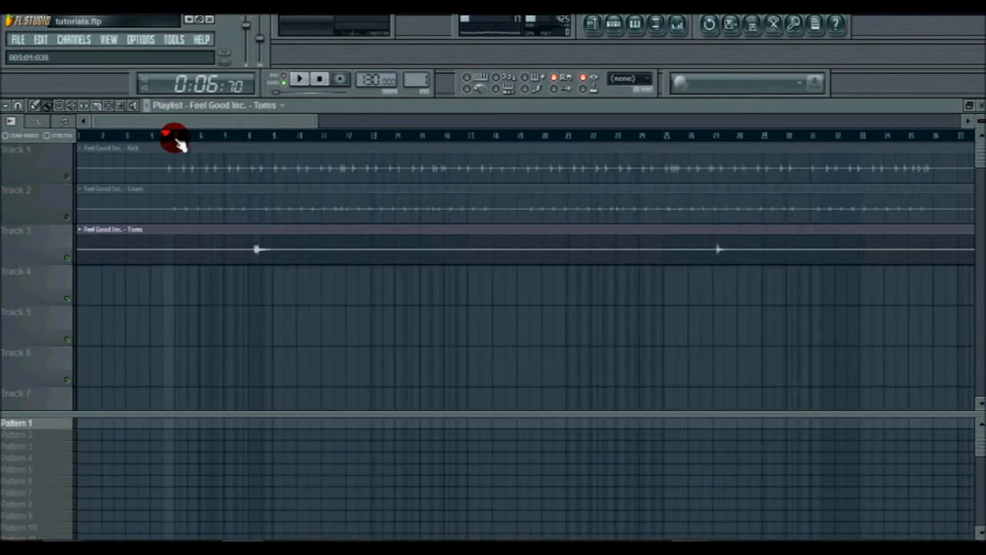
- Route the Toms channel to mixer track 3 and disable the Snare track's effects in the mixer
double_click(204, 245)
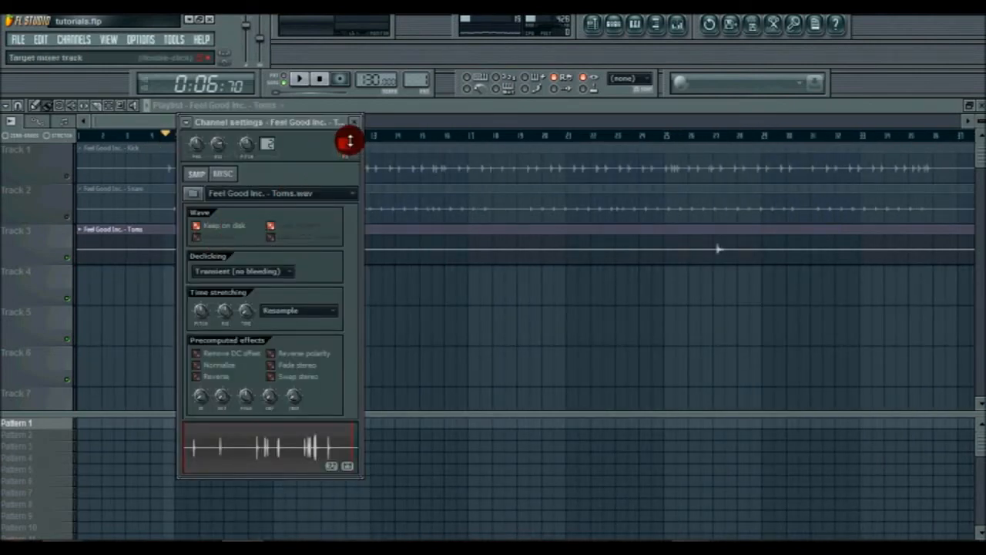
click(108, 39)
click(115, 121)
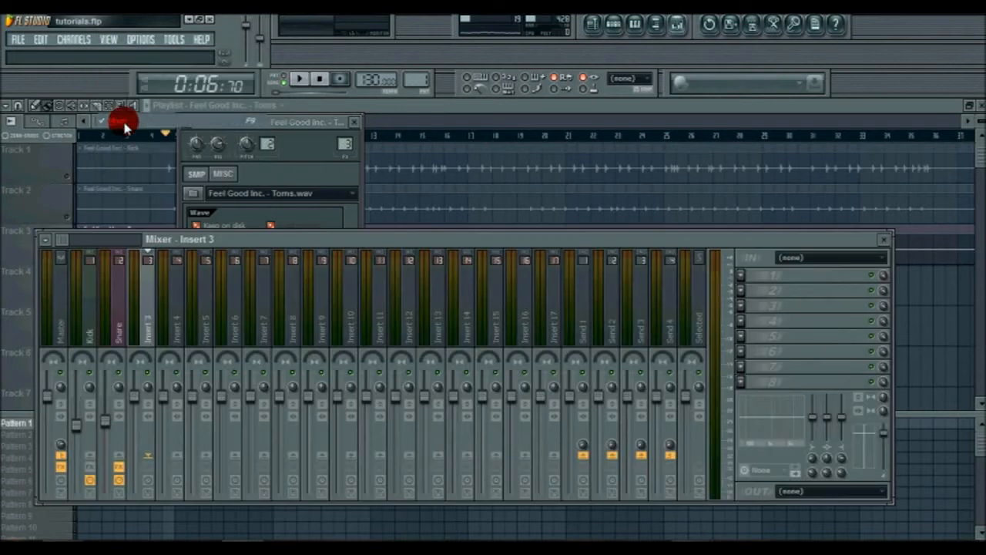
right_click(148, 308)
click(108, 487)
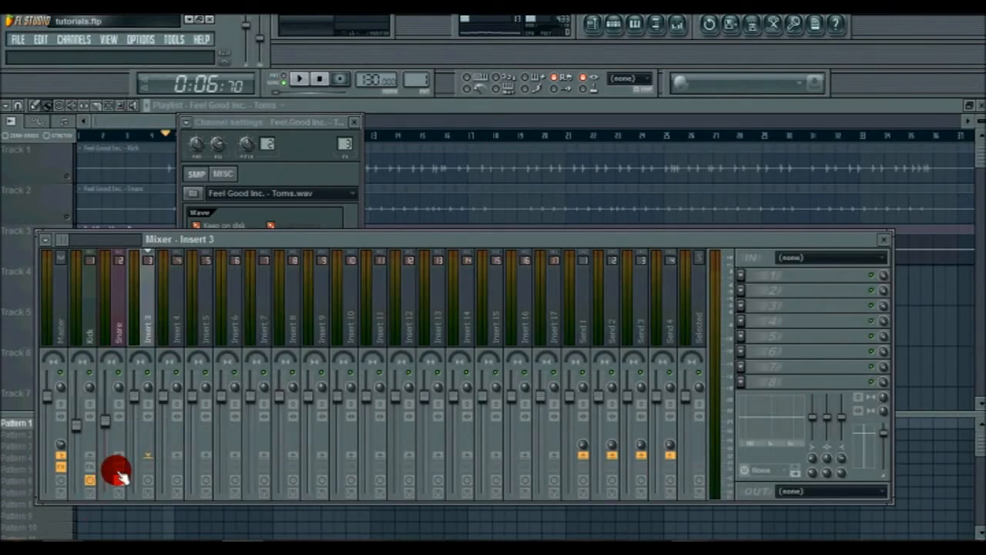
right_click(143, 326)
mouse_move(202, 256)
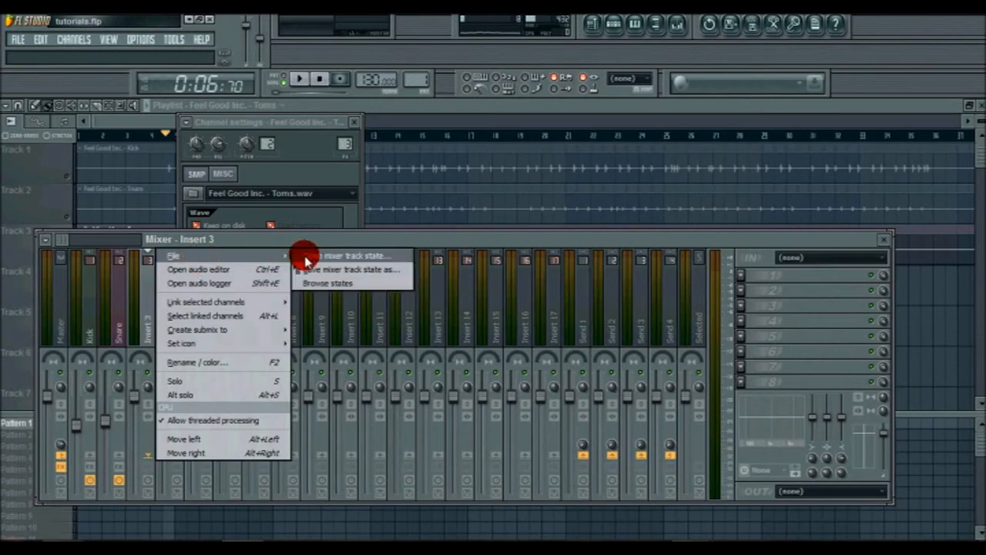
click(305, 256)
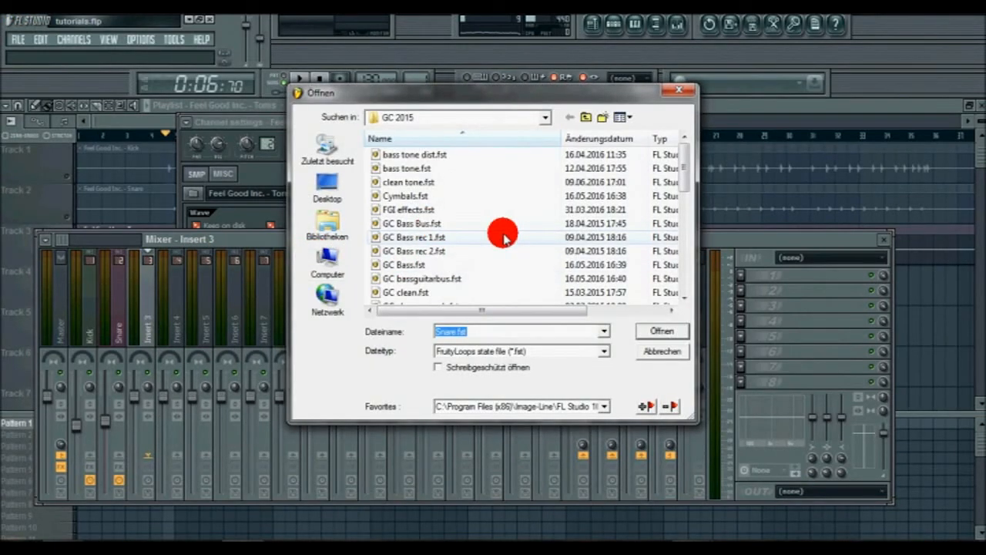
click(688, 95)
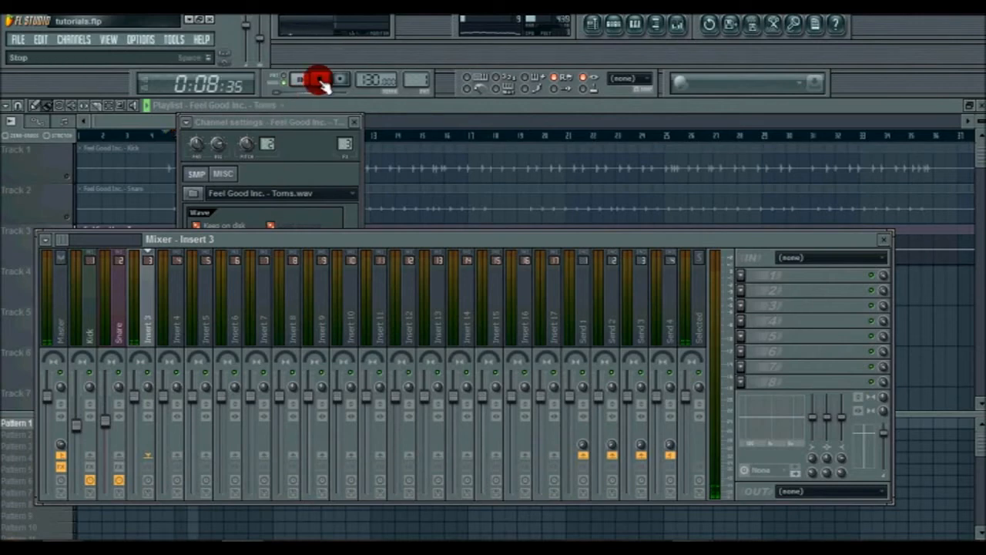
- Move the playback position to bar 8 in the playlist and play the unprocessed toms
click(395, 104)
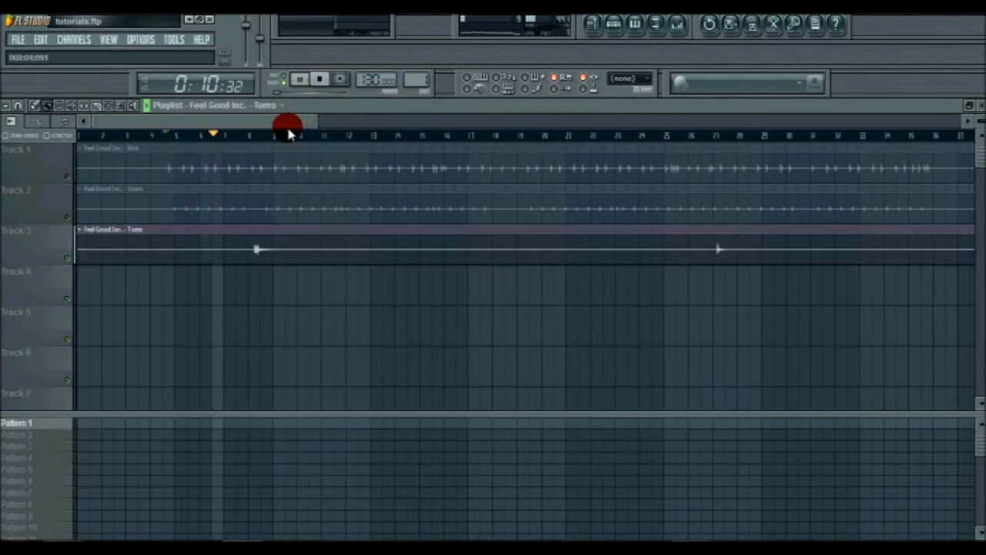
click(251, 136)
click(316, 77)
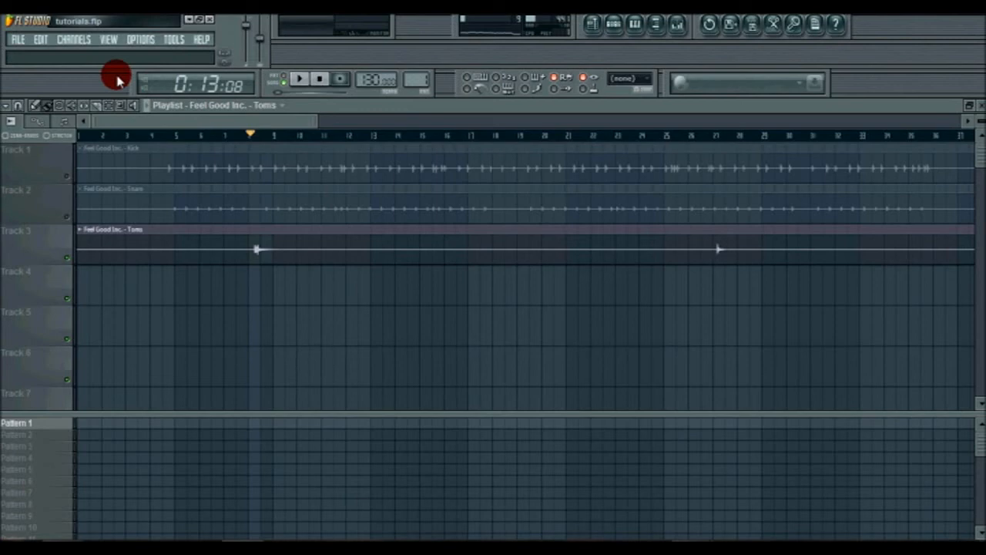
- Load the saved mixer track state Toms.fst from the GC 2015 folder onto Insert 3 in the mixer
click(109, 40)
click(130, 122)
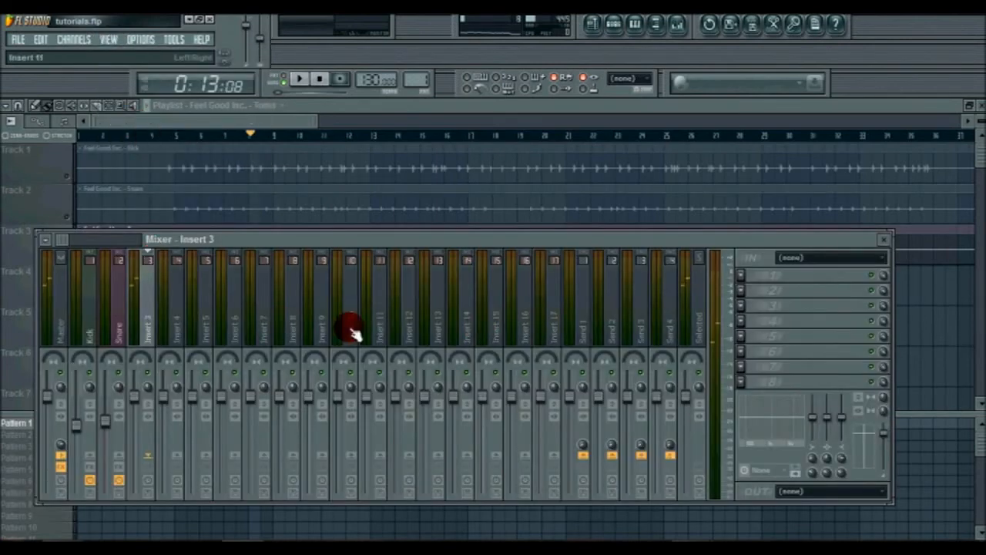
right_click(154, 321)
click(313, 254)
click(408, 210)
scroll(408, 209, down, 5)
scroll(432, 225, down, 2)
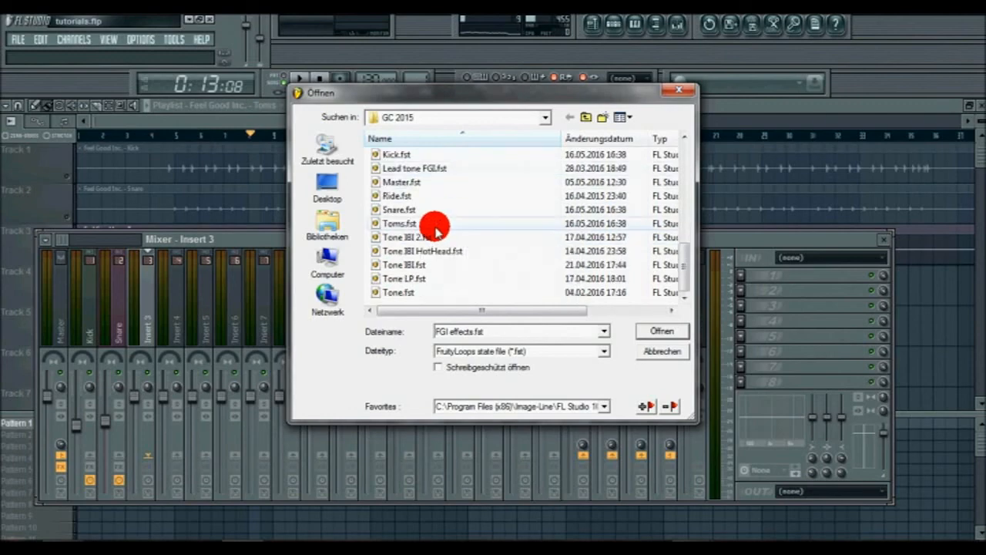
double_click(404, 224)
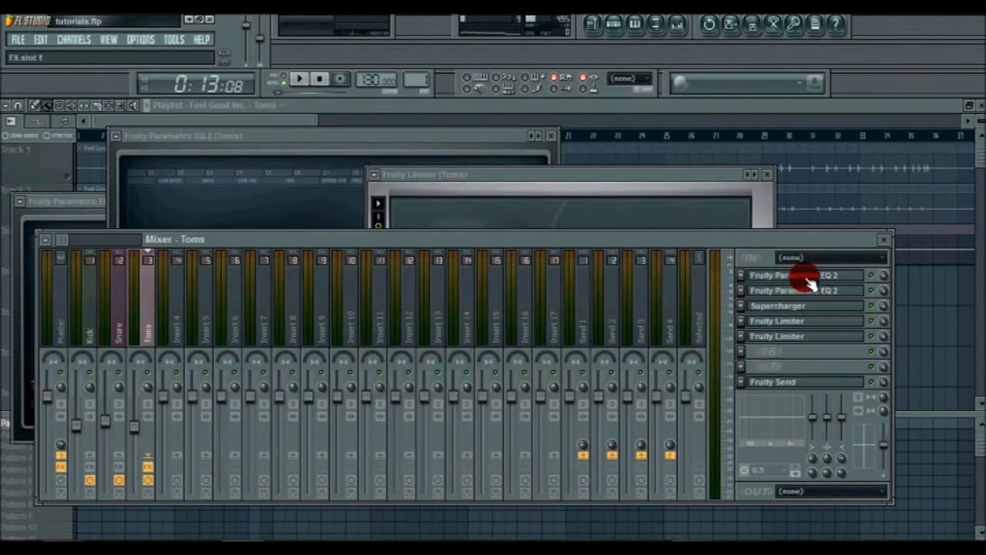
- Review the curves of both Fruity Parametric EQ 2 effects and Supercharger's Fat Kick preset on the Toms track
click(797, 276)
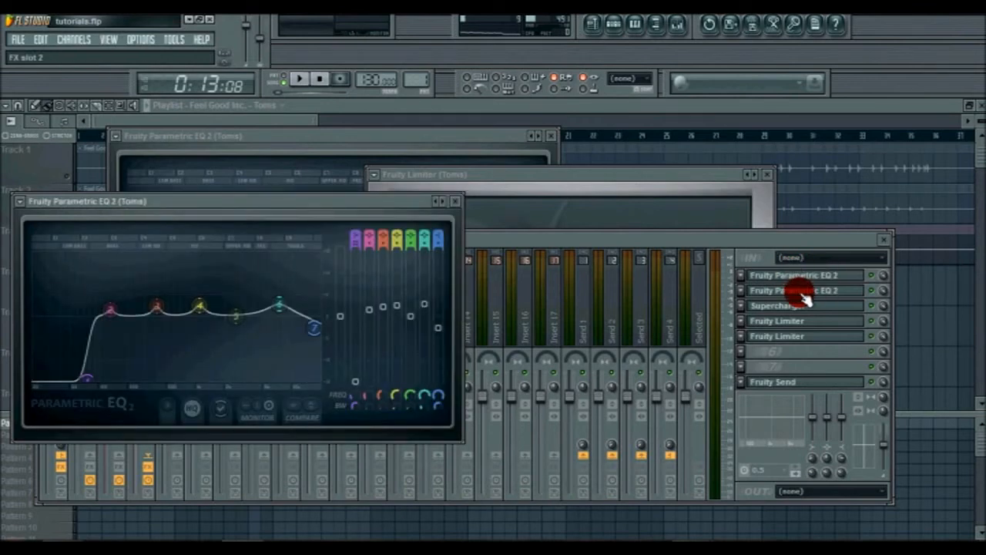
click(803, 296)
drag(183, 264, 233, 248)
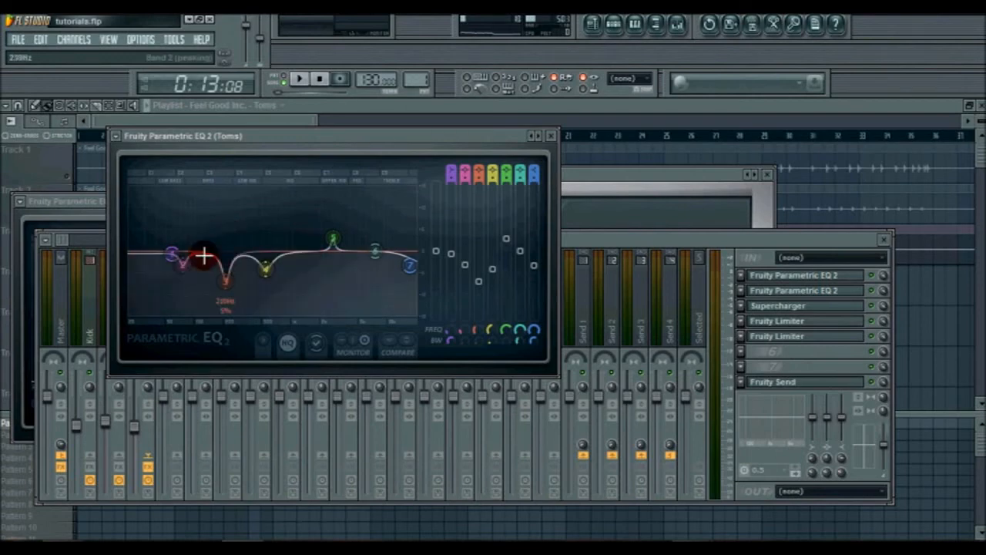
click(827, 275)
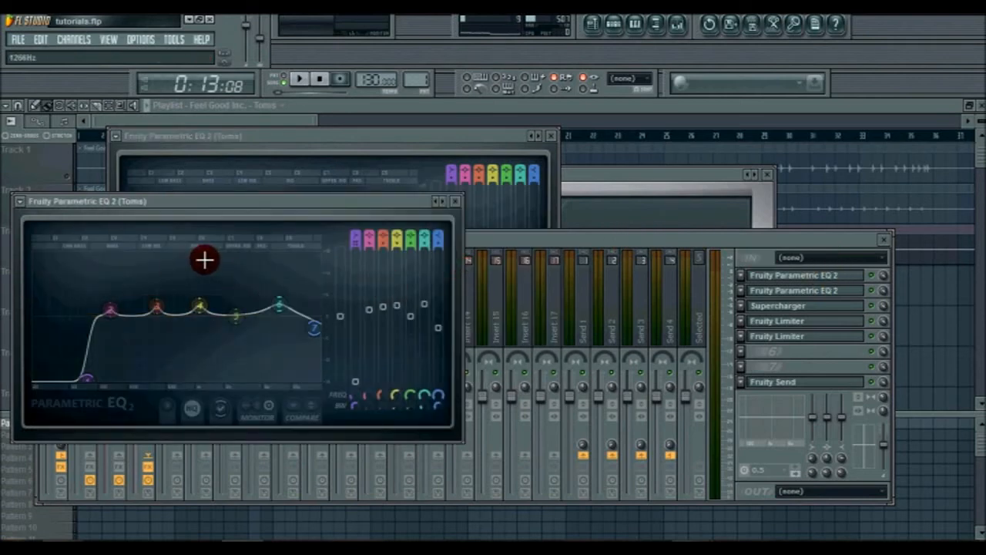
click(788, 307)
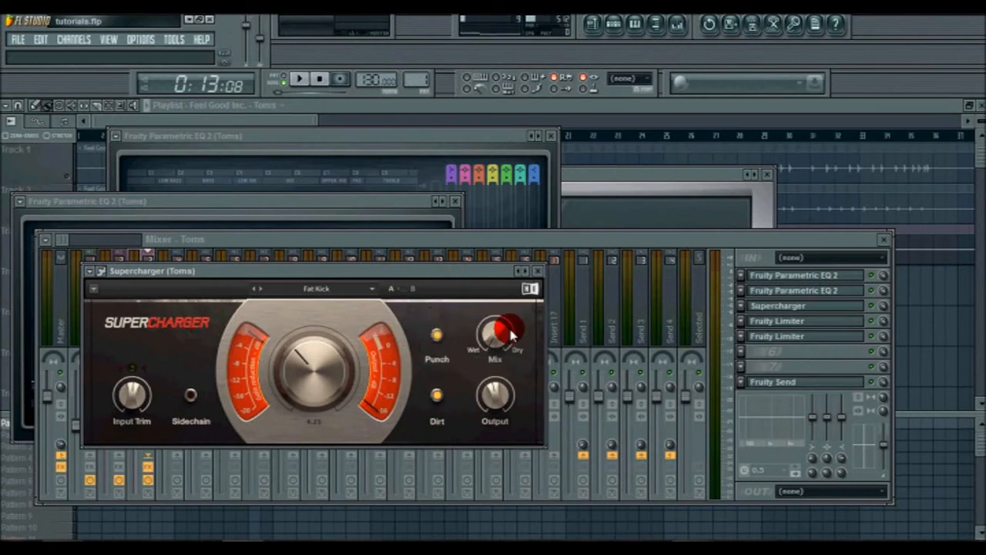
- Open the first Fruity Limiter on the Toms track and play the toms to examine its compression
click(792, 322)
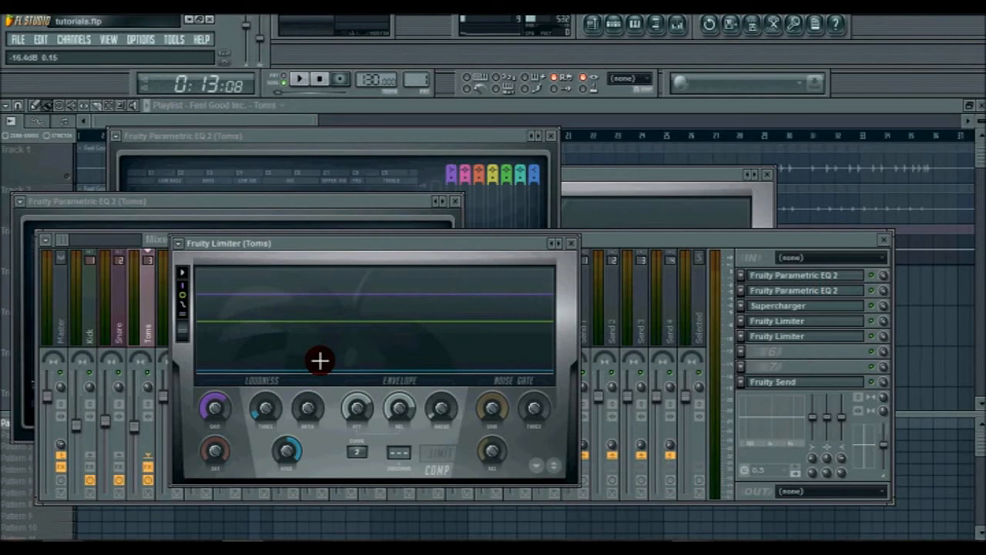
click(303, 79)
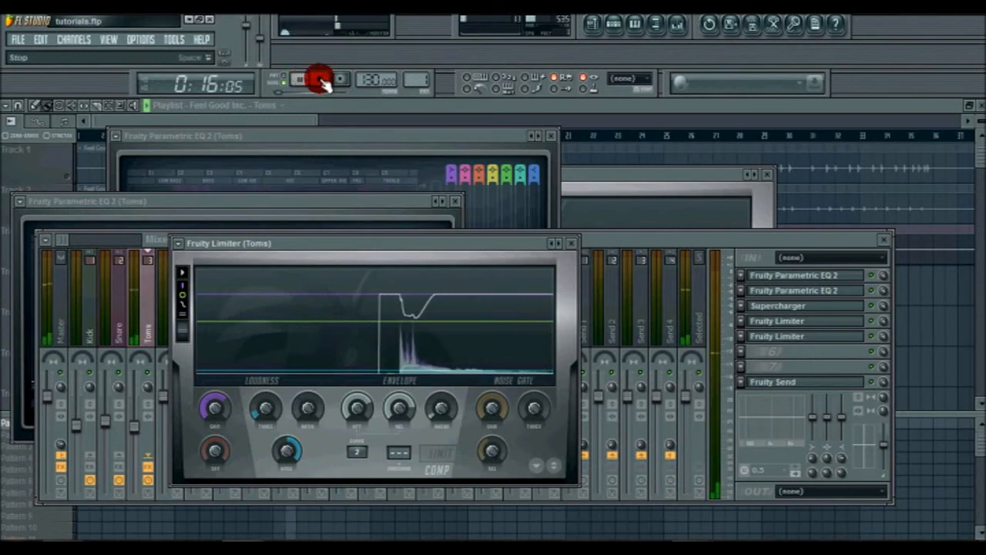
click(320, 80)
drag(224, 341, 301, 349)
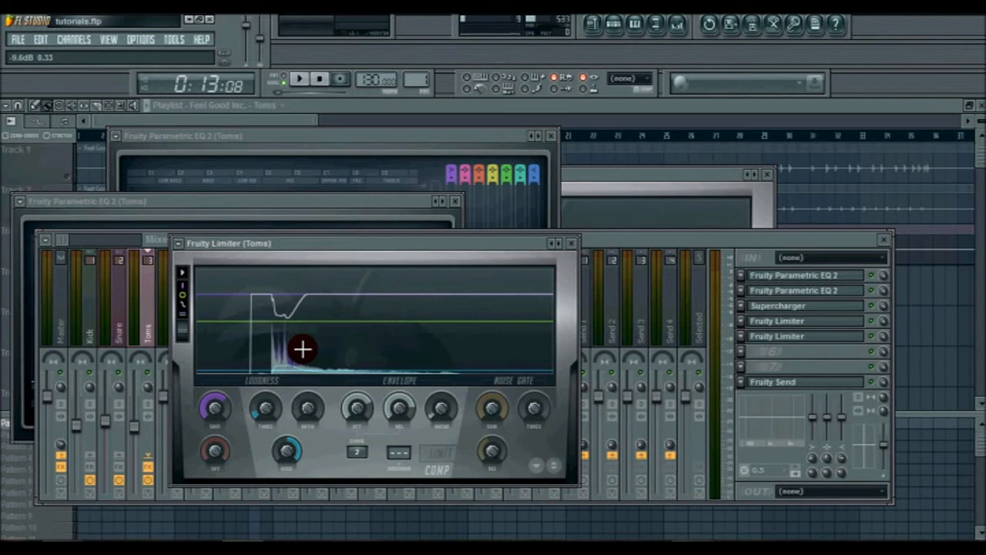
- Review the settings of the second Fruity Limiter and the Fruity Send on the Toms track
click(781, 335)
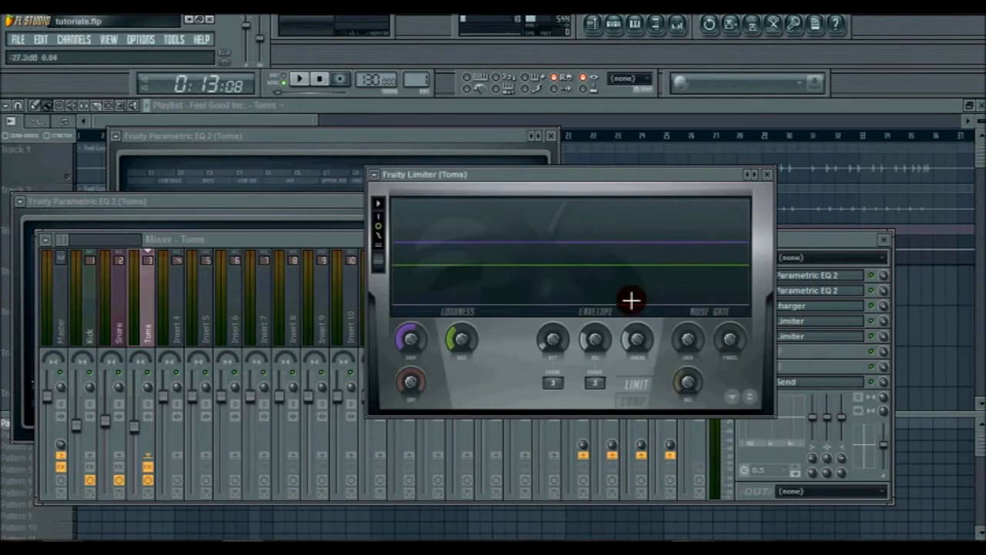
click(809, 380)
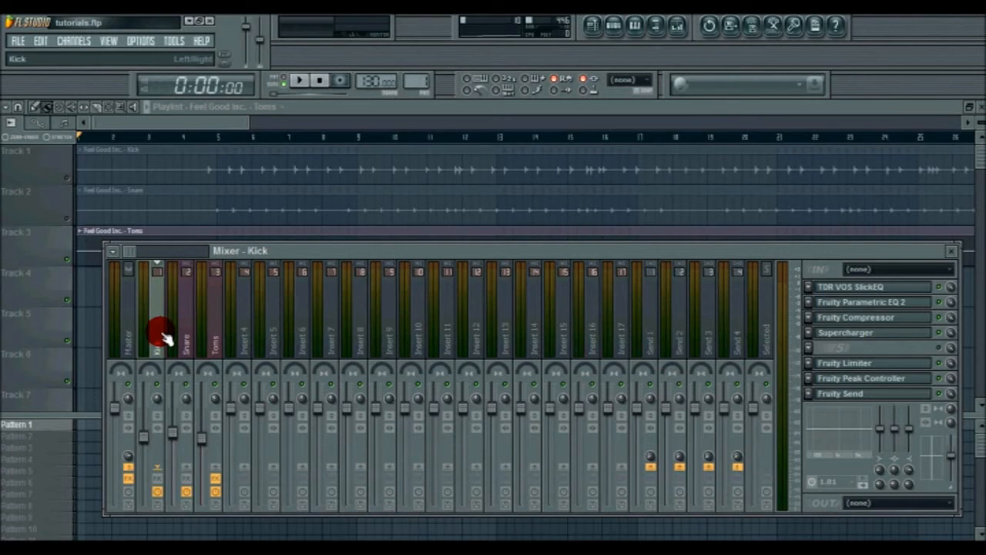
- Select Insert 4 in the mixer and import Feel Good Inc. - Cymbals.wav onto playlist Track 4
click(245, 328)
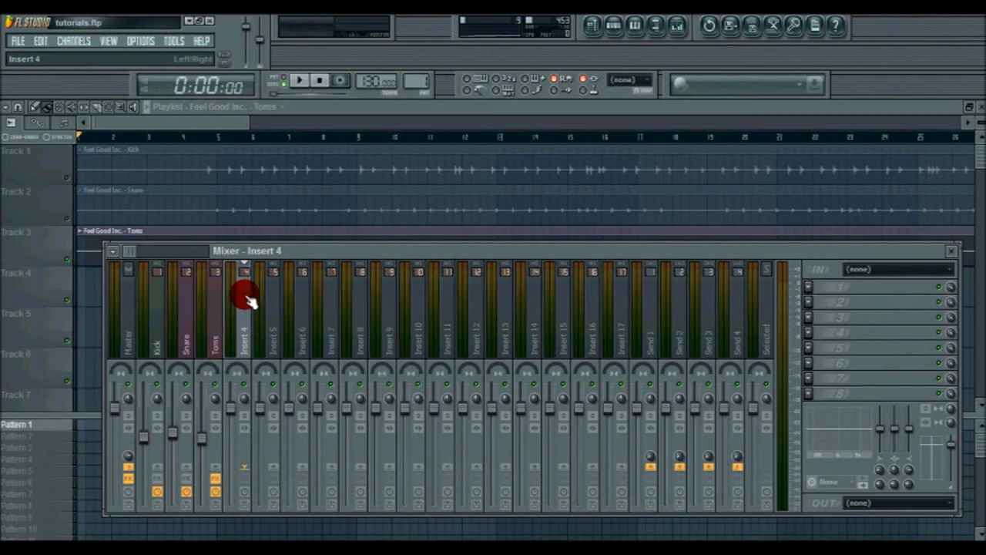
click(269, 308)
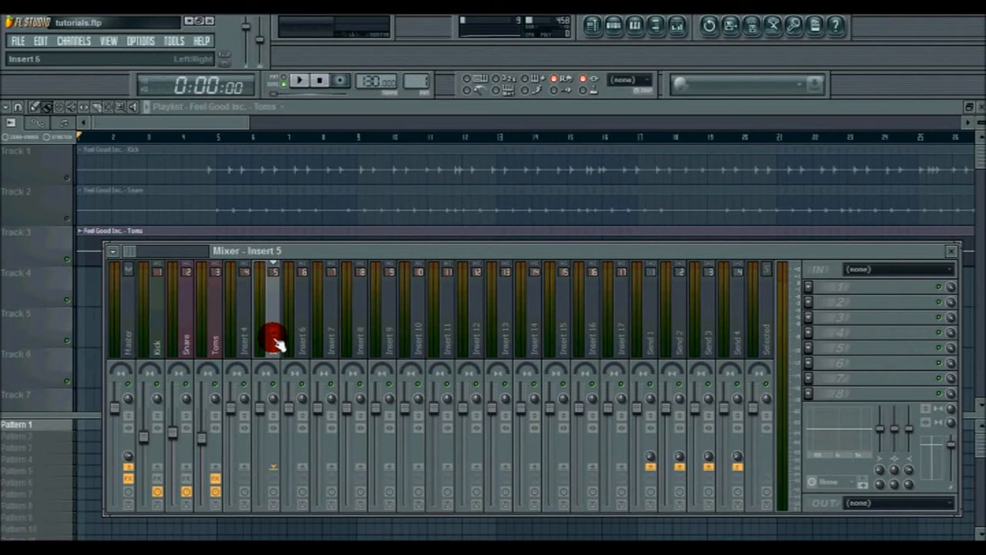
click(246, 331)
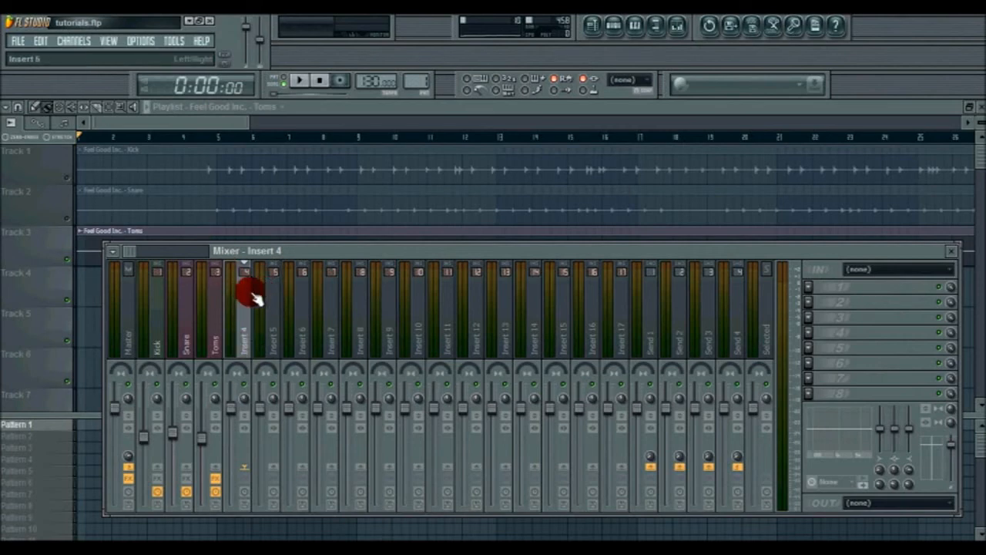
key(F9)
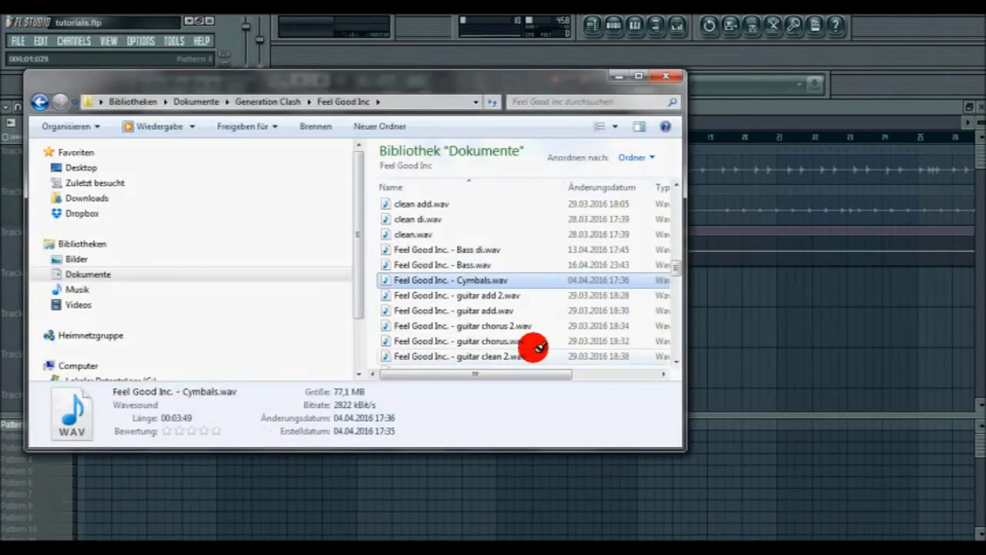
drag(453, 281, 62, 296)
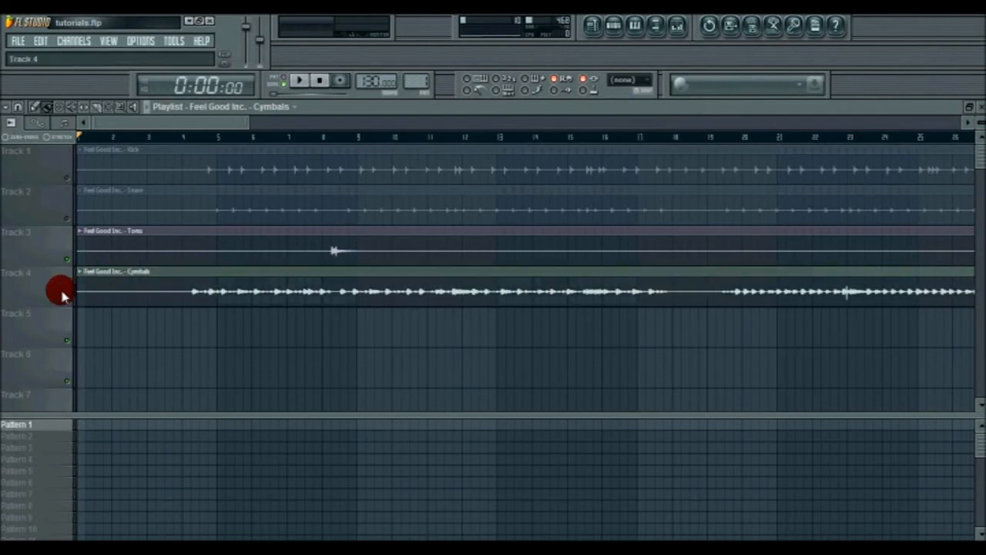
- Move the playback position to bar 4 in the playlist and play the unprocessed cymbals
click(182, 132)
click(302, 81)
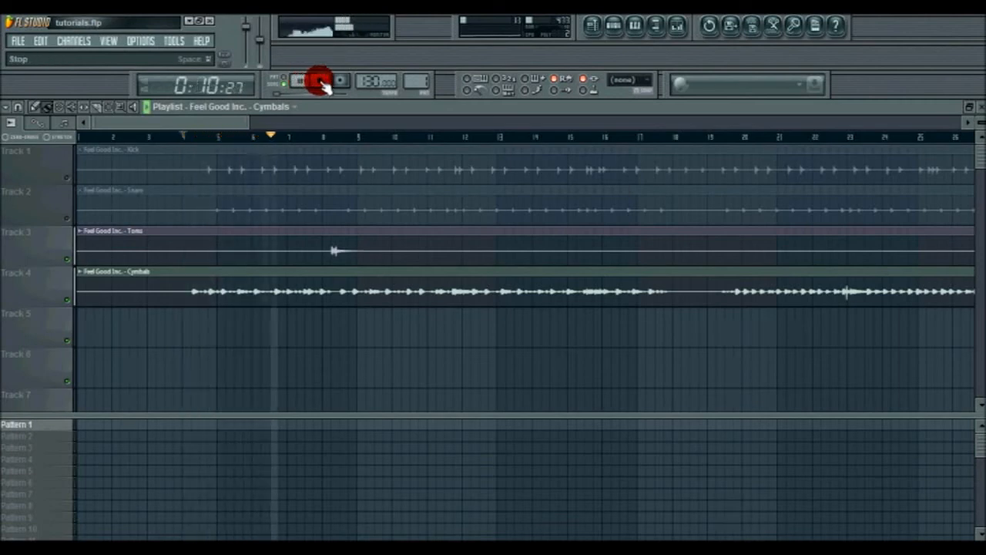
click(319, 82)
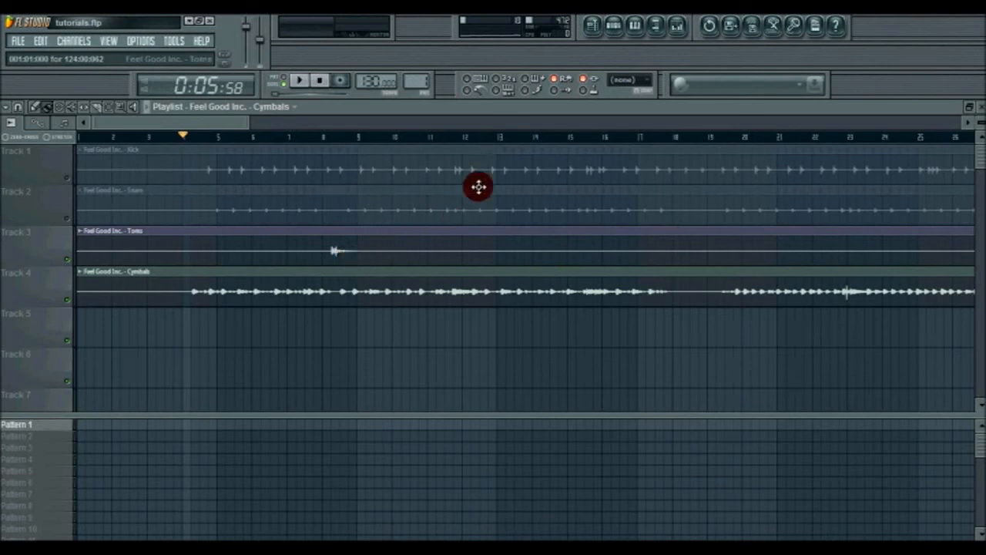
- Route the Feel Good Inc. - Cymbals channel to mixer Insert 4 and return to the mixer
click(108, 41)
click(154, 122)
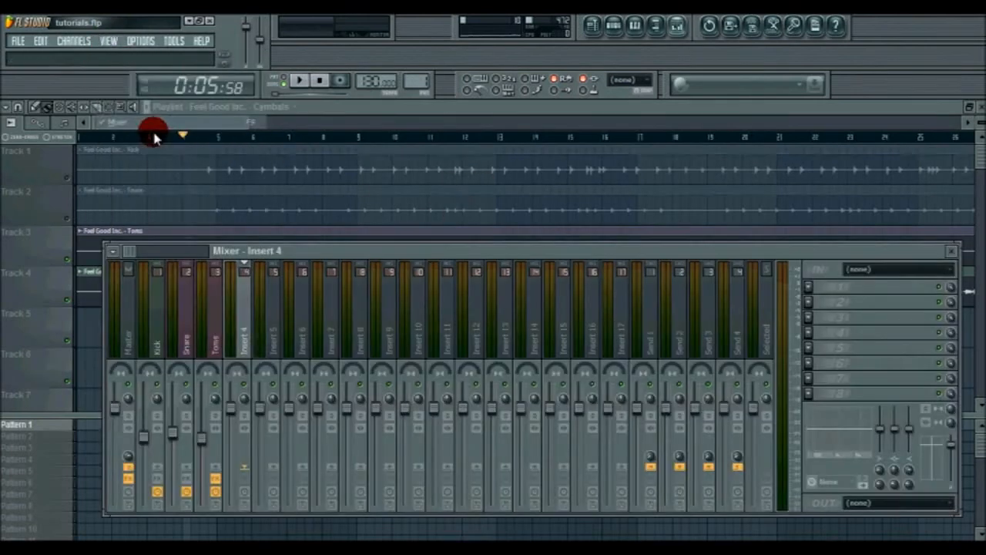
click(85, 266)
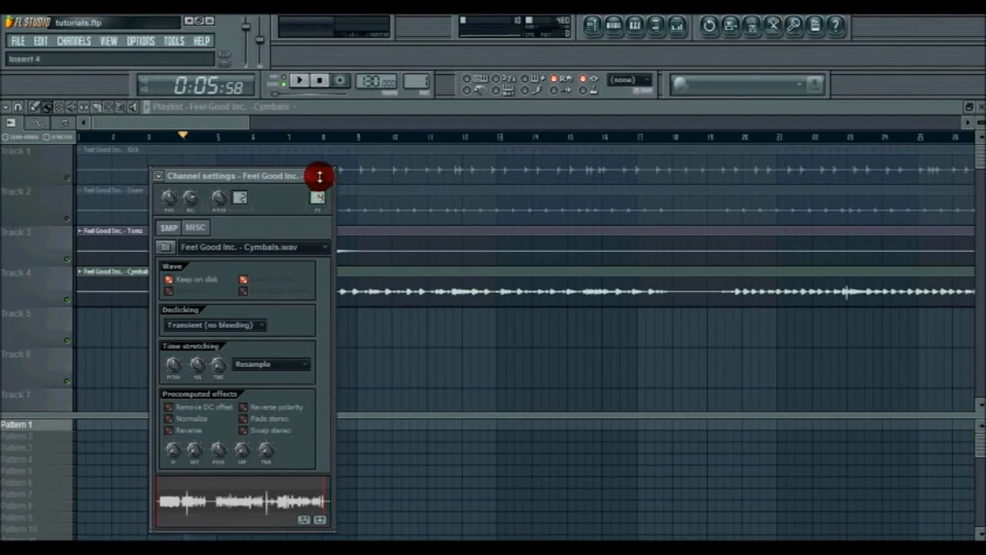
click(108, 41)
click(121, 122)
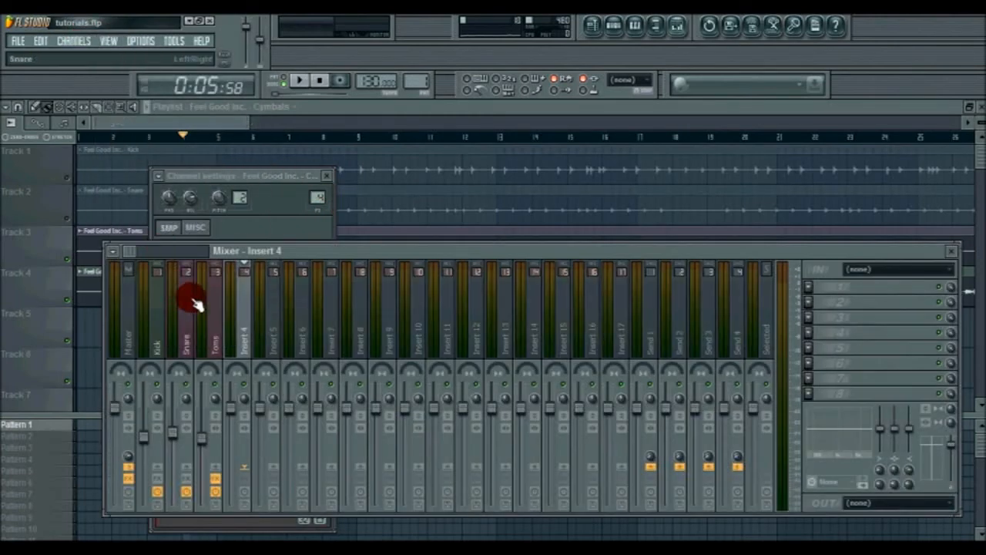
- Load the saved mixer track state Cymbals.fst from the GC 2015 folder onto Insert 4
right_click(248, 266)
click(400, 266)
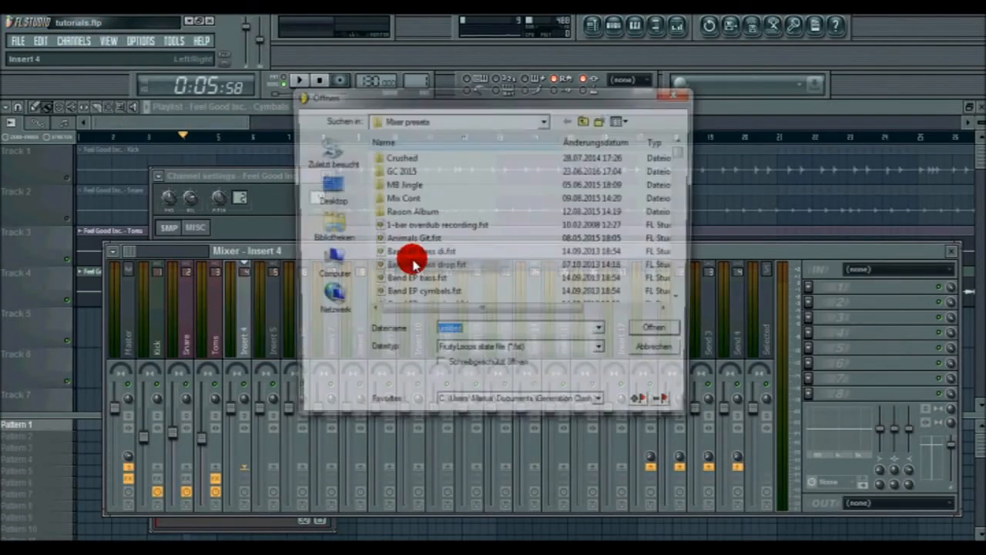
double_click(437, 172)
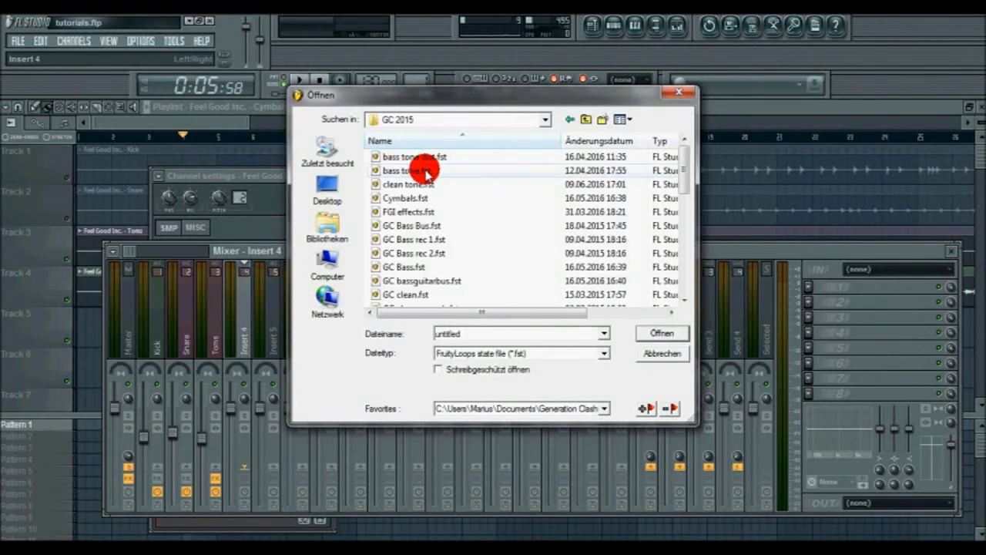
double_click(416, 199)
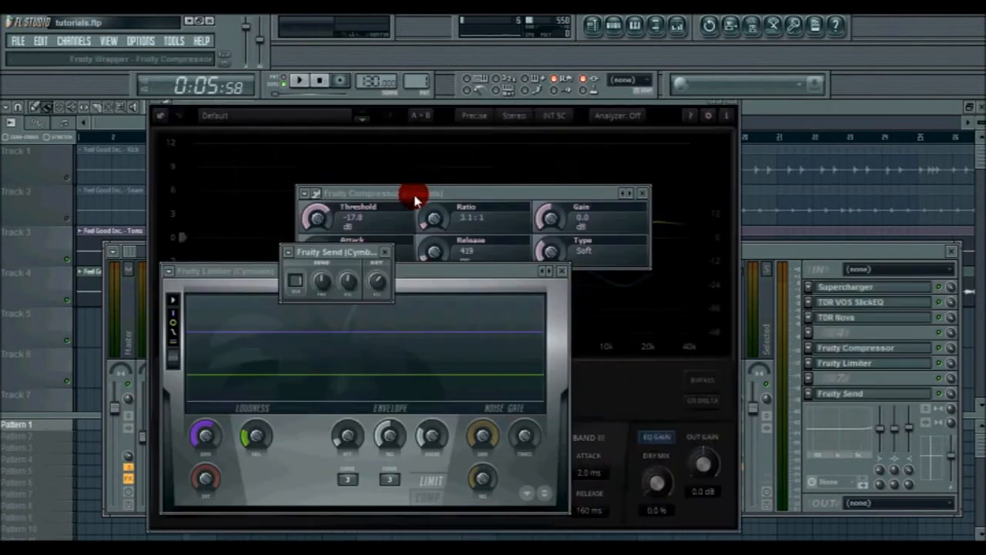
- Review the settings of Supercharger and TDR VOS SlickEQ on the Cymbals track
click(793, 253)
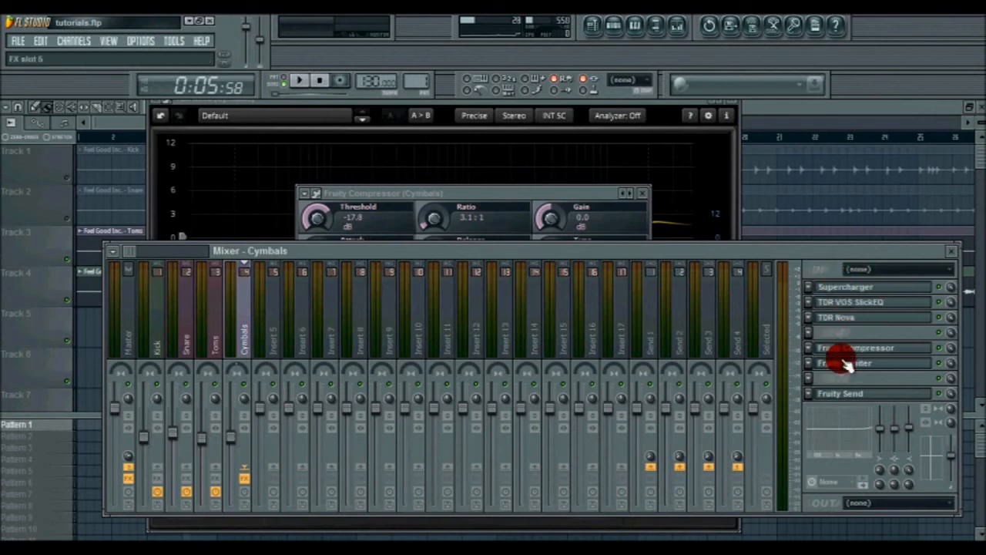
click(860, 291)
drag(513, 204, 399, 152)
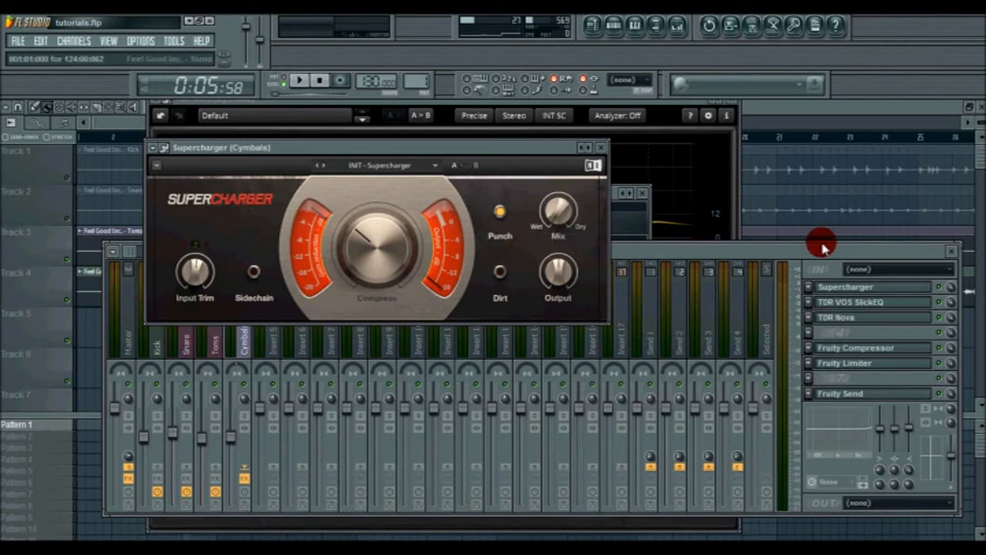
click(849, 303)
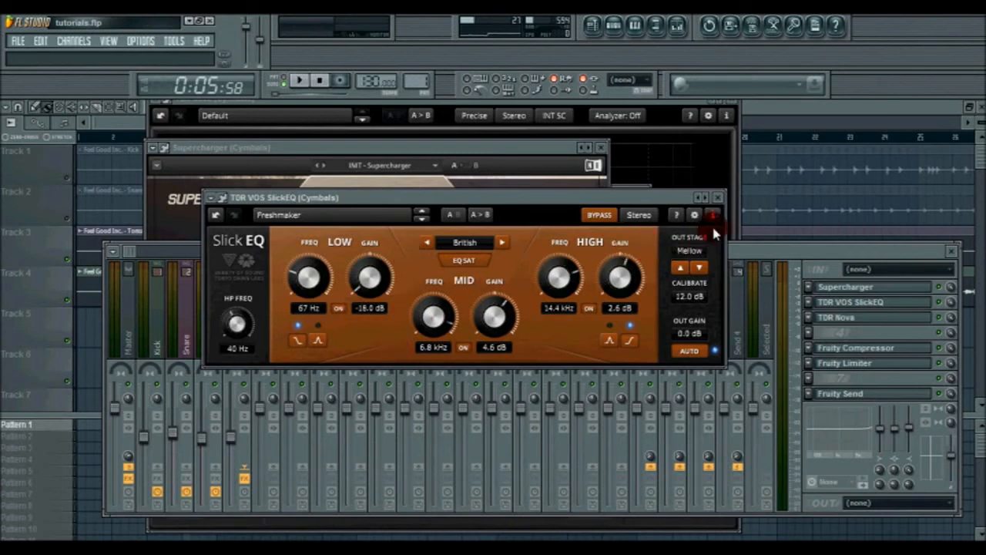
- Open TDR Nova on the Cymbals track and play the cymbals to examine the dynamic equalization of band III
click(842, 254)
click(829, 316)
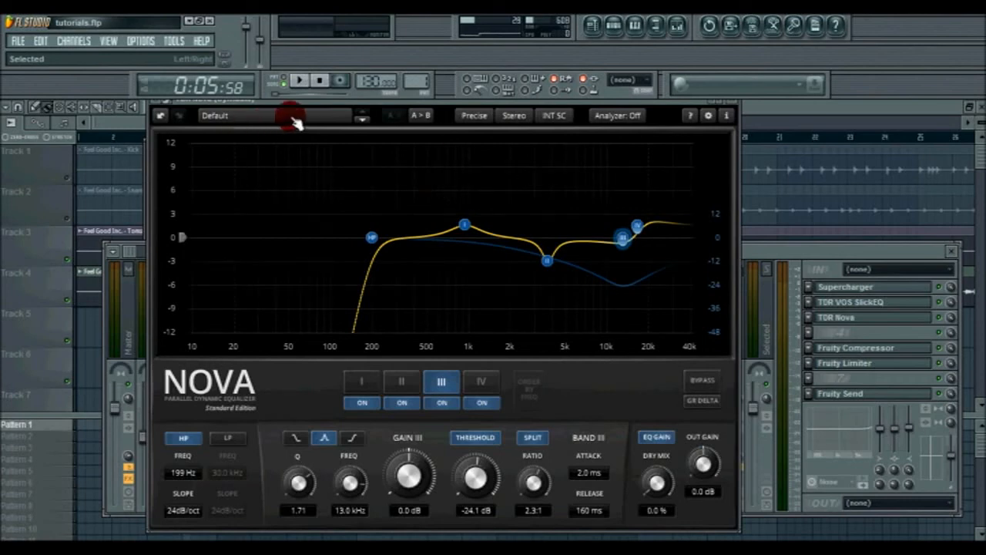
drag(320, 100, 318, 126)
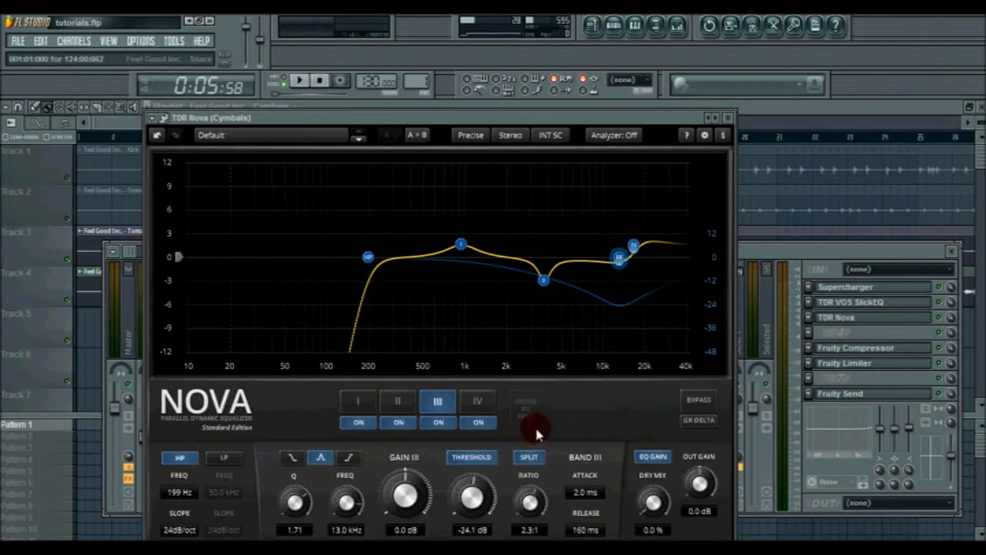
click(535, 456)
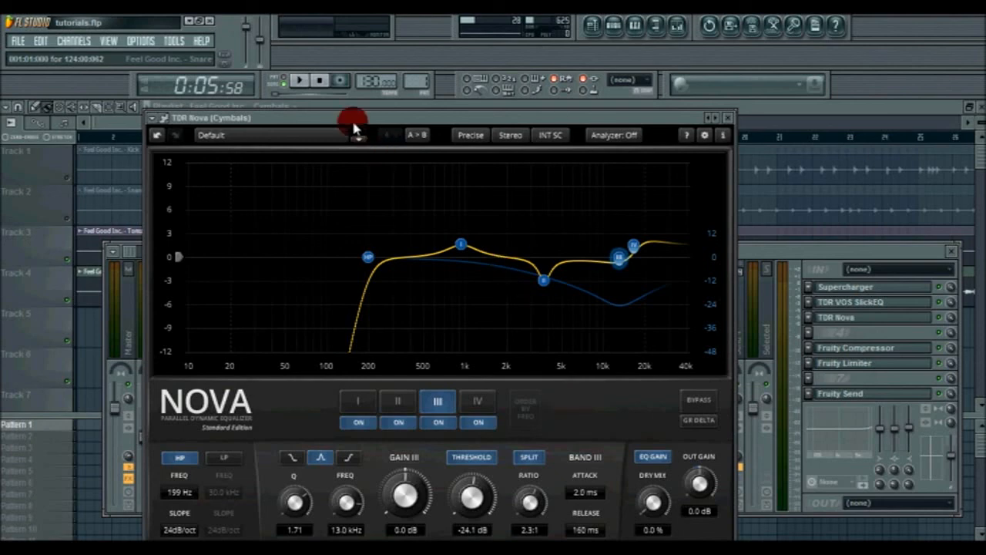
click(302, 82)
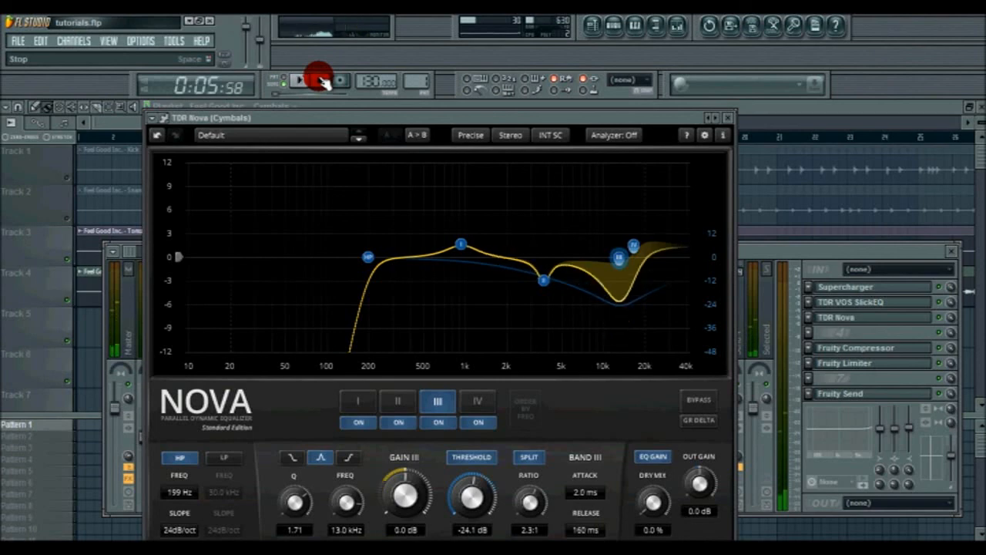
click(319, 80)
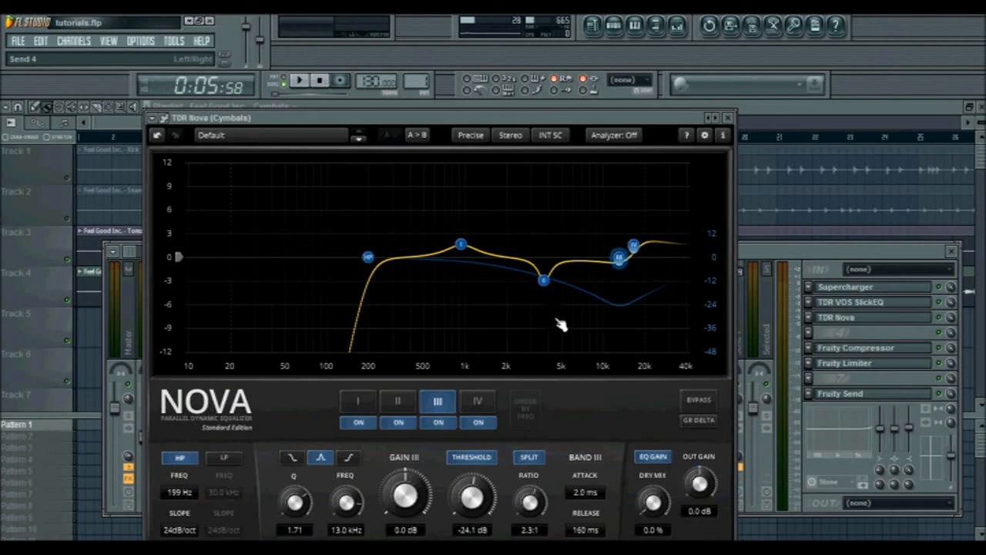
- Review the Fruity Compressor settings on the Cymbals track alongside the TDR Nova curve
click(771, 262)
click(848, 346)
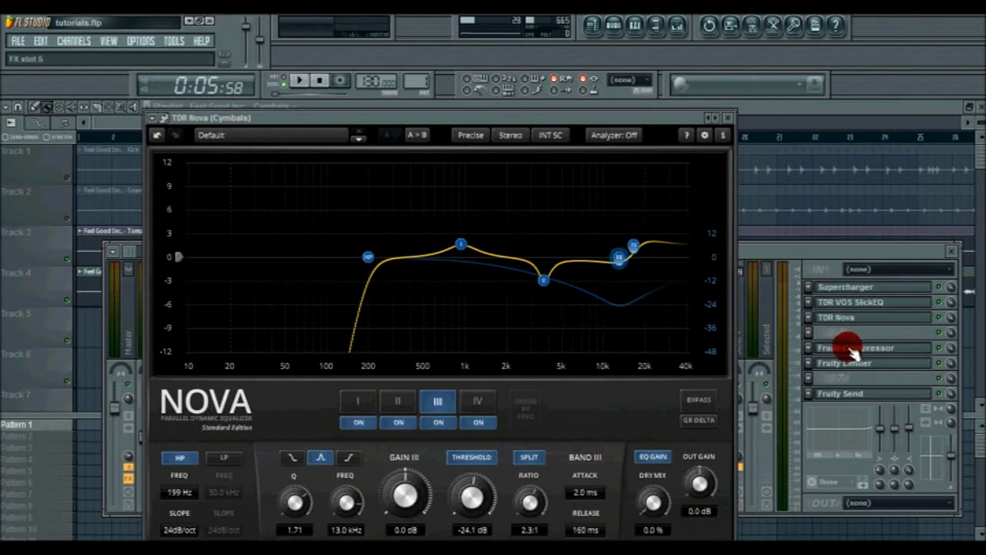
drag(510, 202, 504, 257)
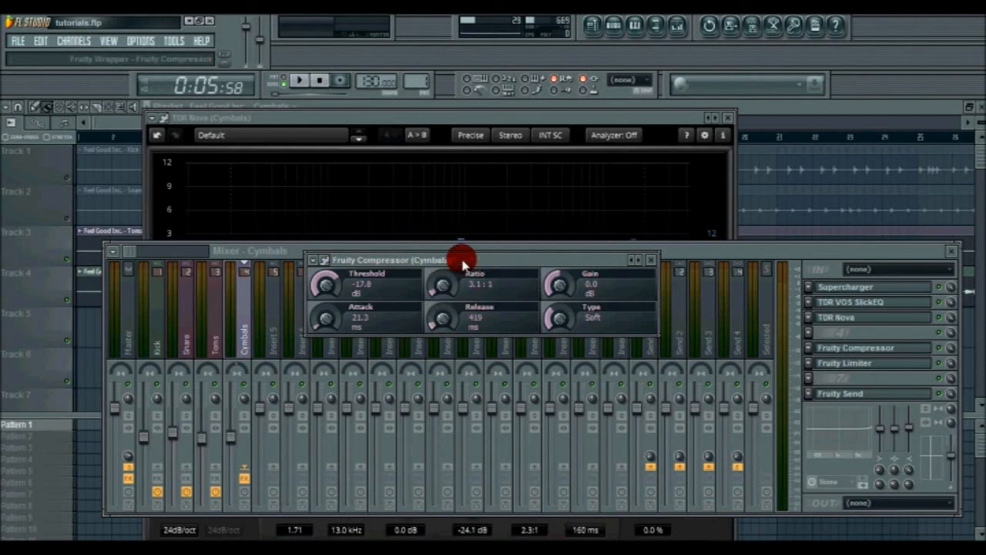
click(507, 118)
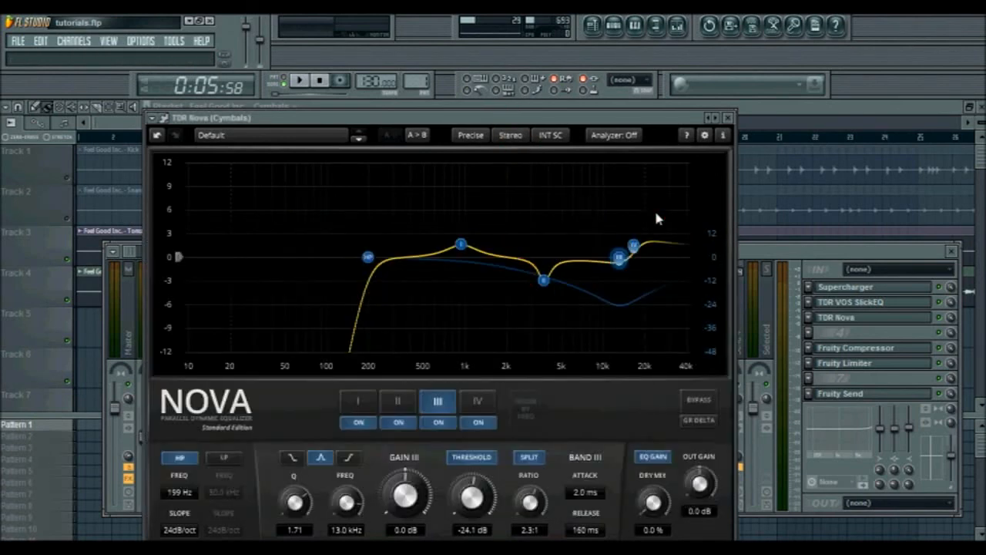
click(856, 347)
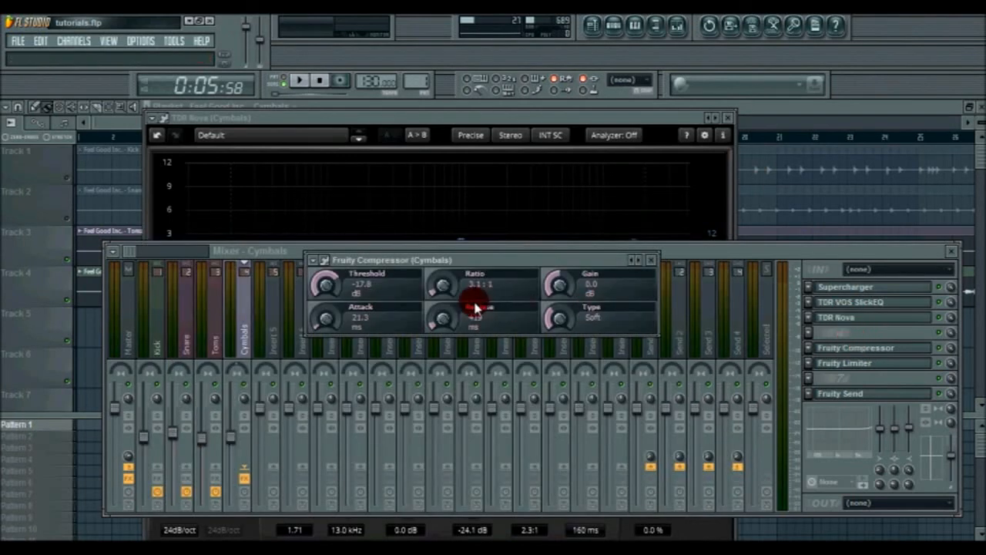
drag(562, 259, 562, 252)
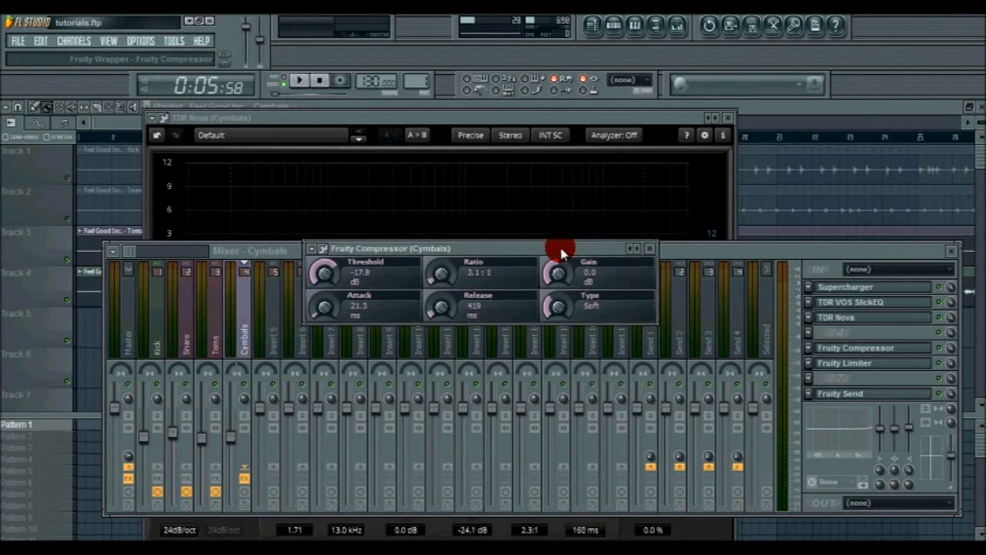
- Play the cymbals with the Fruity Limiter on the Cymbals track in view, and check the settings of its Fruity Send
click(873, 364)
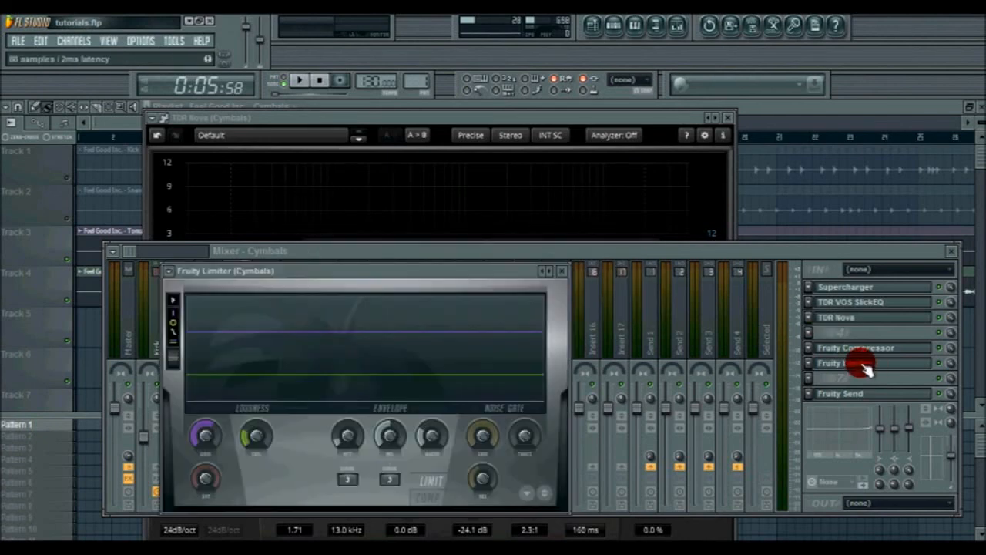
drag(430, 276, 458, 205)
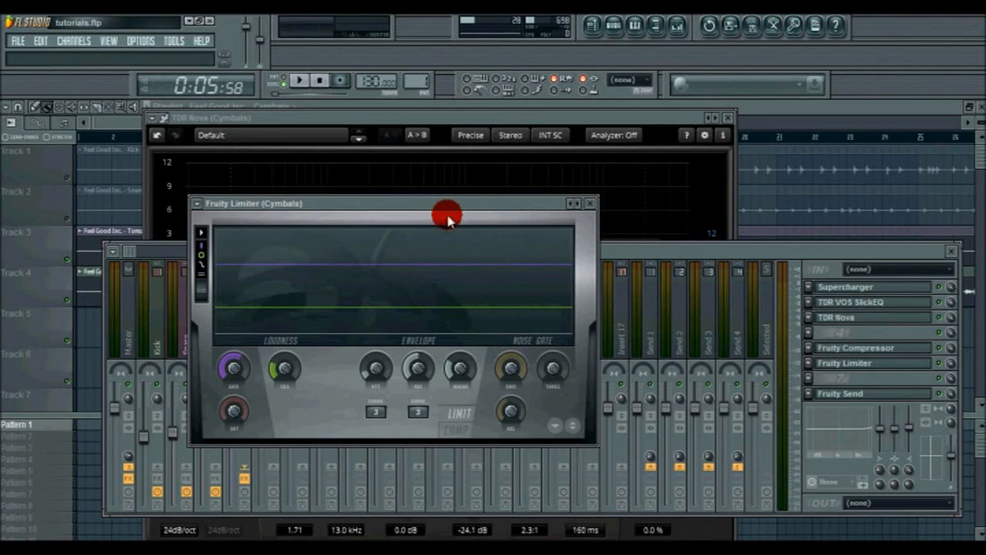
click(302, 80)
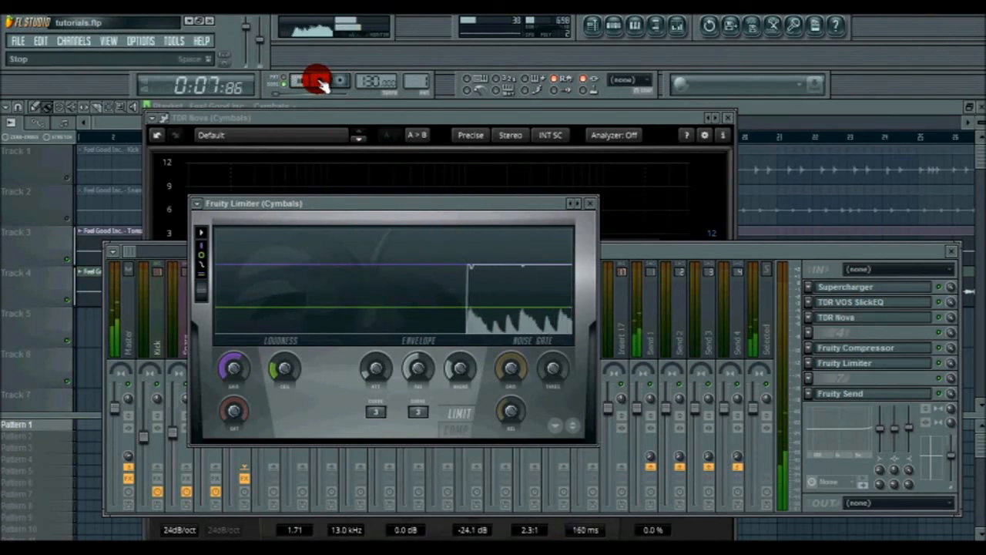
click(319, 81)
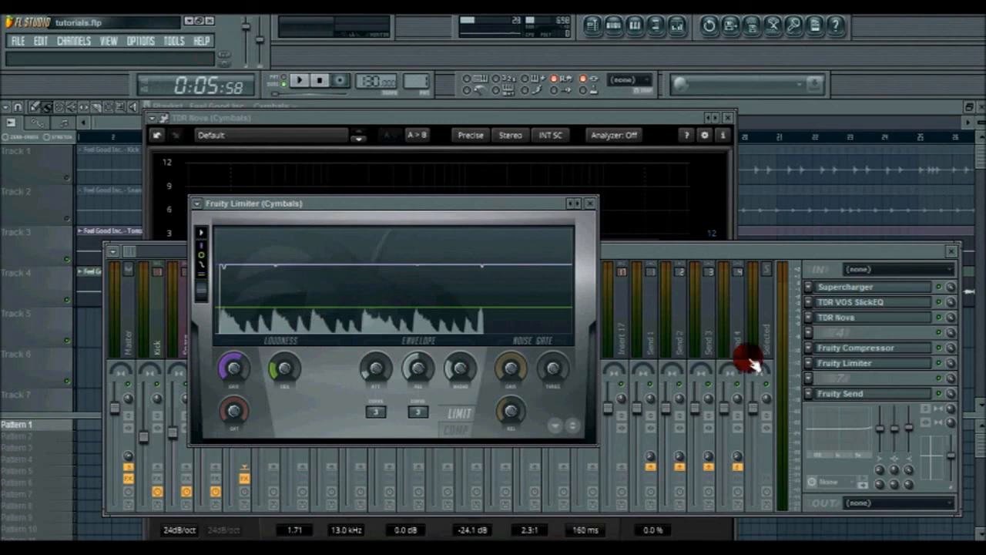
click(884, 395)
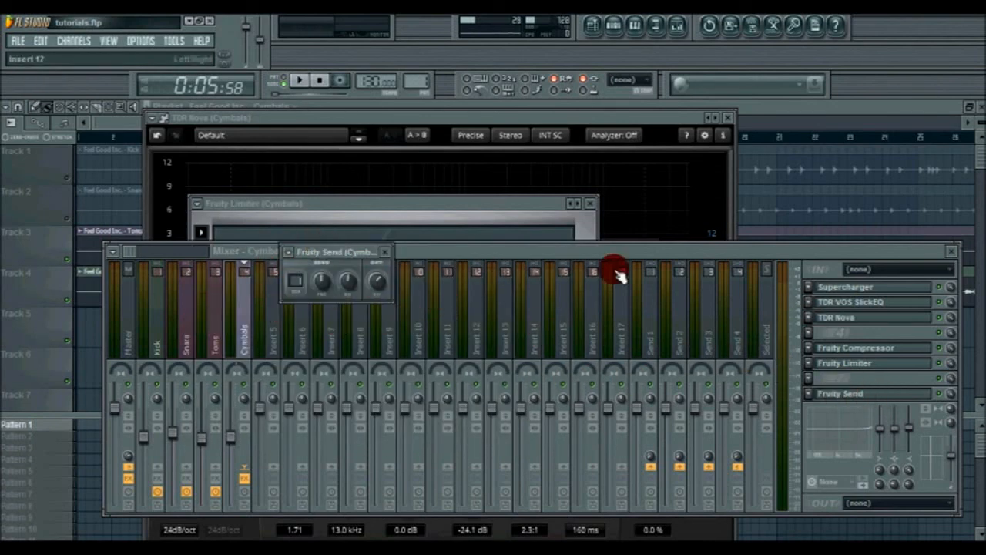
click(598, 254)
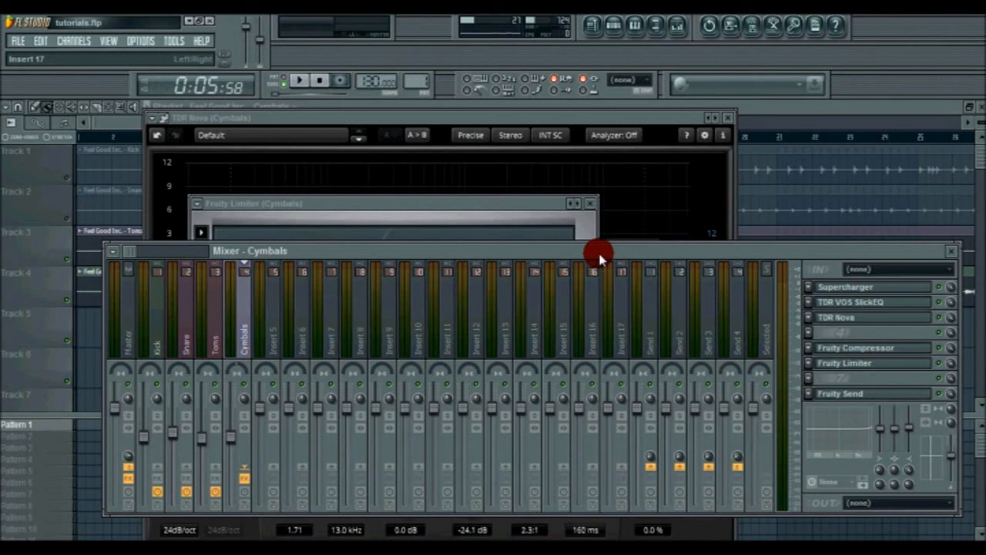